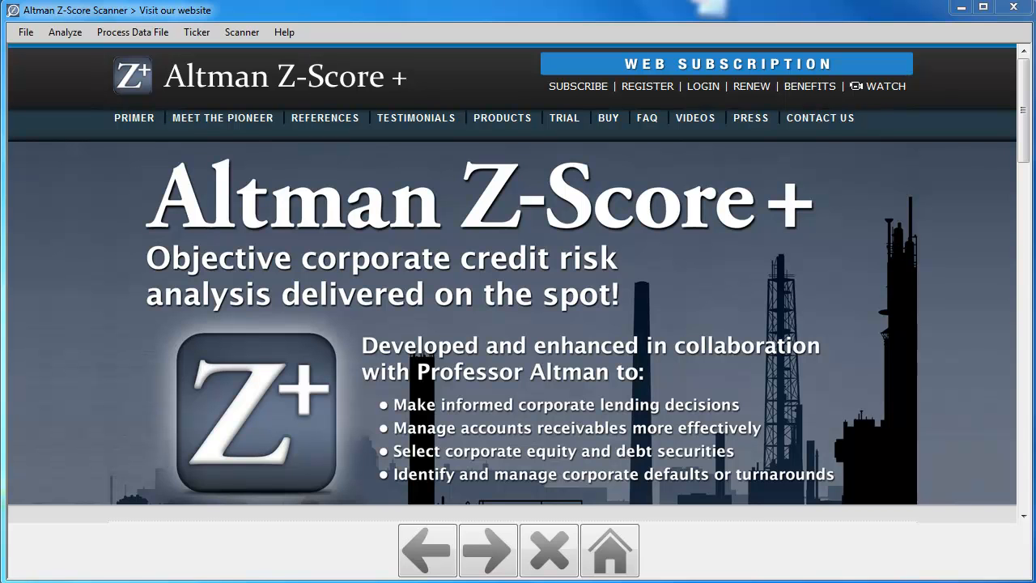
left_click_drag(1024, 144, 1002, 241)
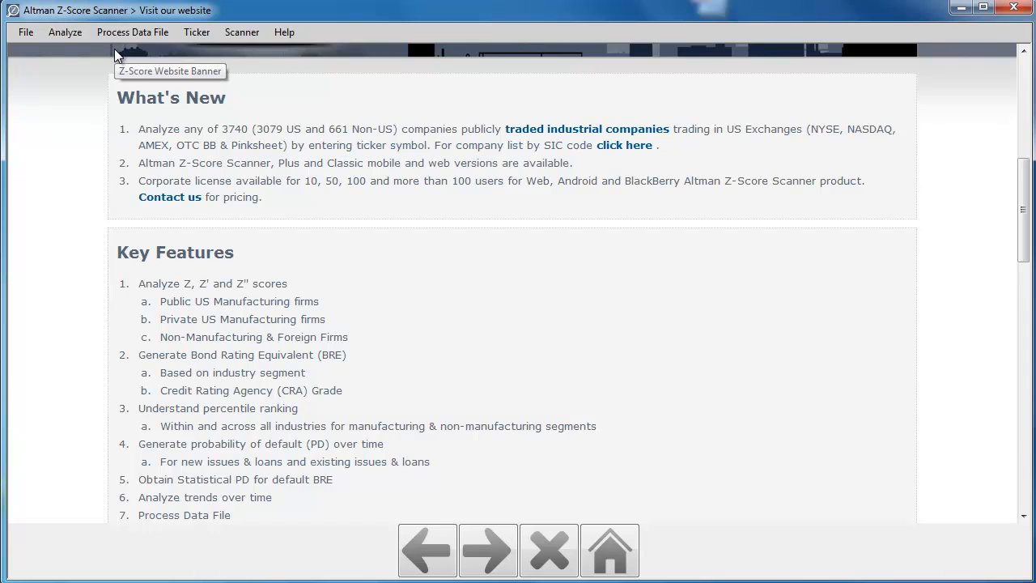
left_click(33, 34)
mouse_move(66, 38)
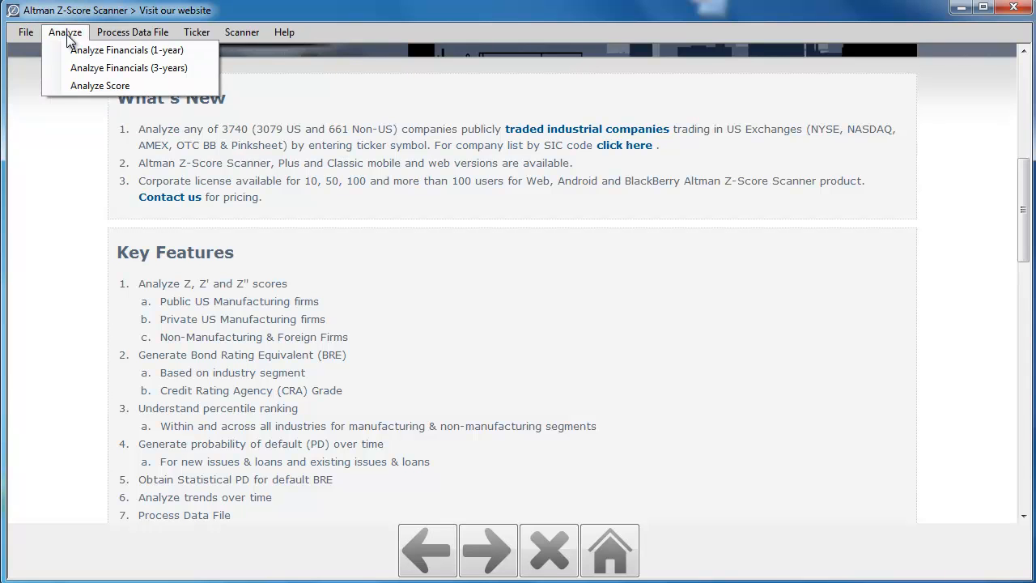
Step: Run the public-company ticker analysis for the symbol NOK
left_click(204, 33)
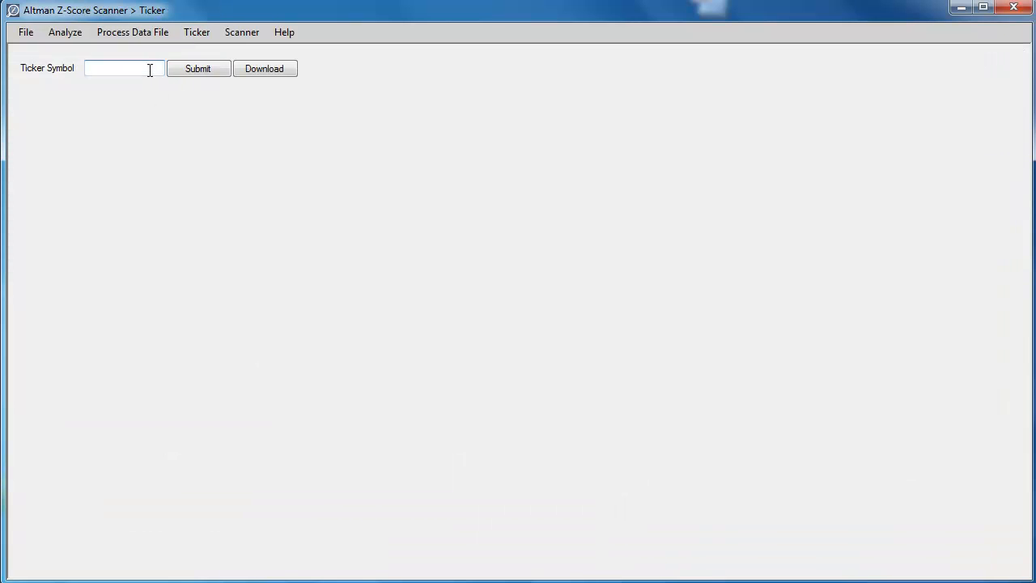
type("NOK")
left_click(185, 68)
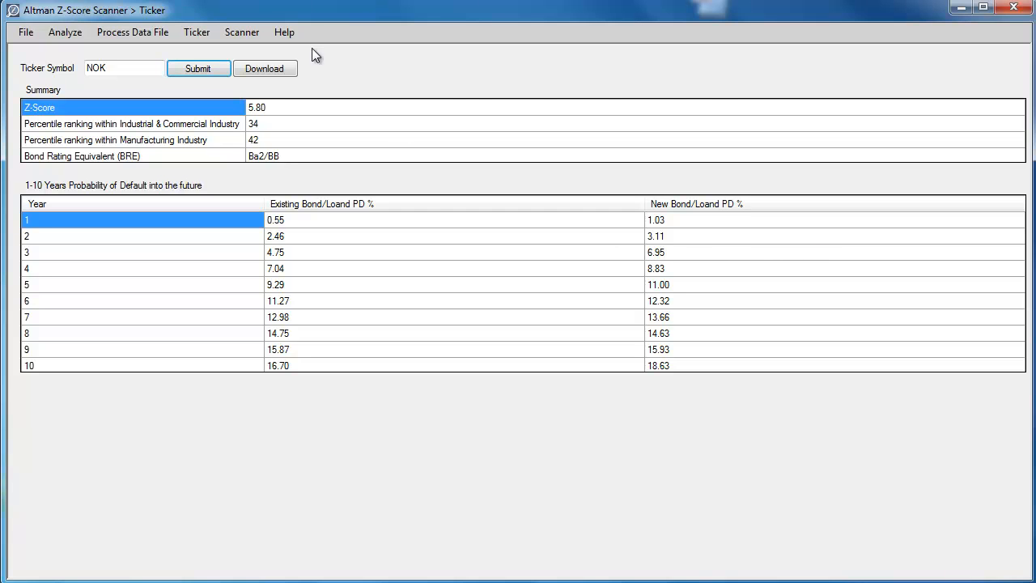
left_click(284, 32)
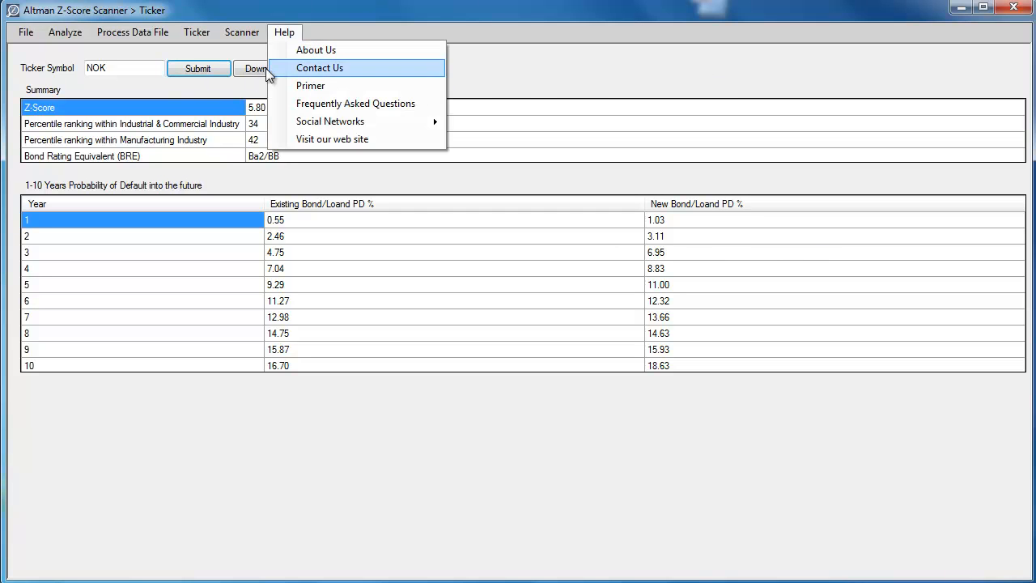
left_click(239, 71)
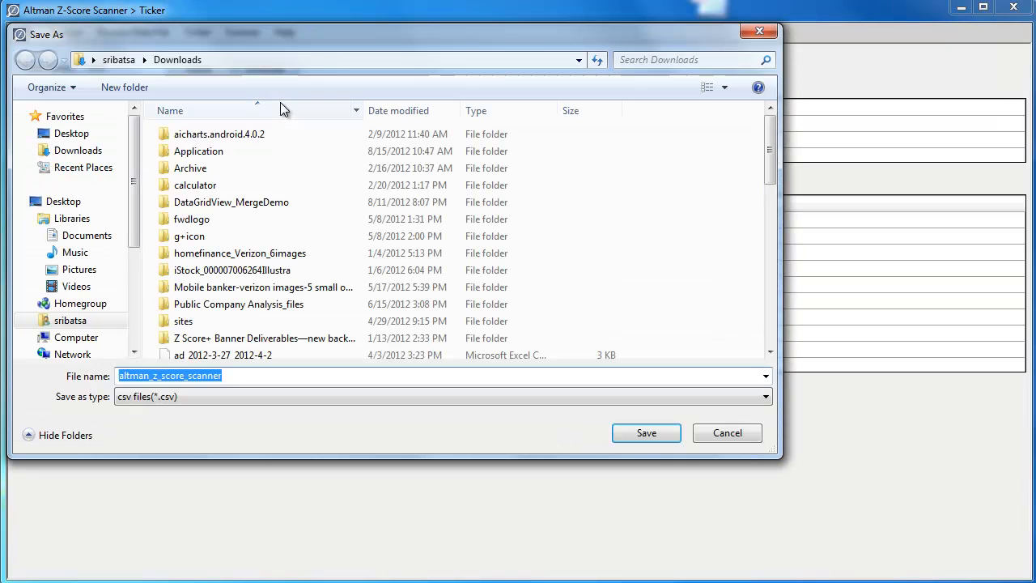
left_click(726, 434)
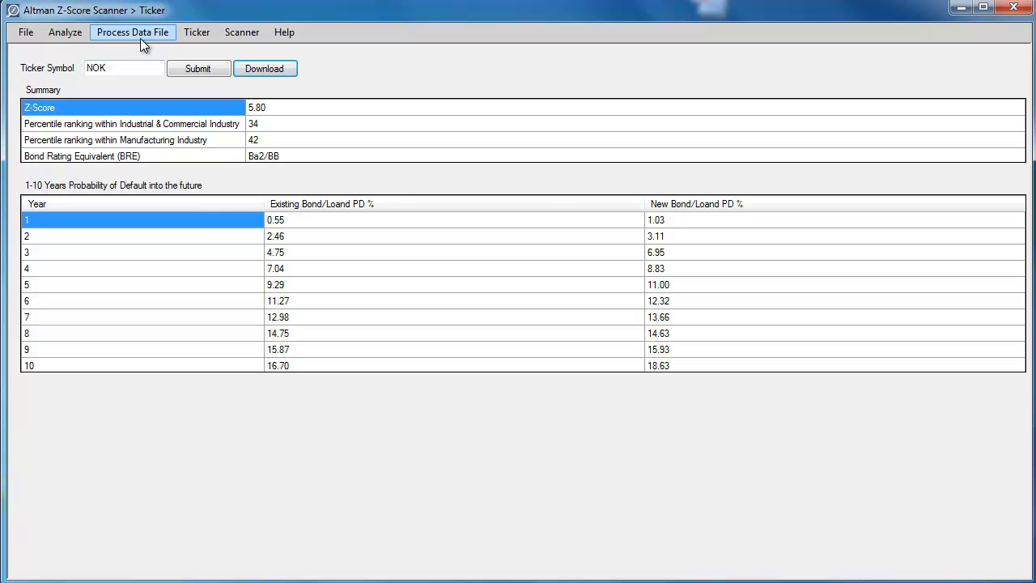
Step: Run a company scan filtered to the SIC code METAL MINING(1000) with the country set to US
left_click(237, 37)
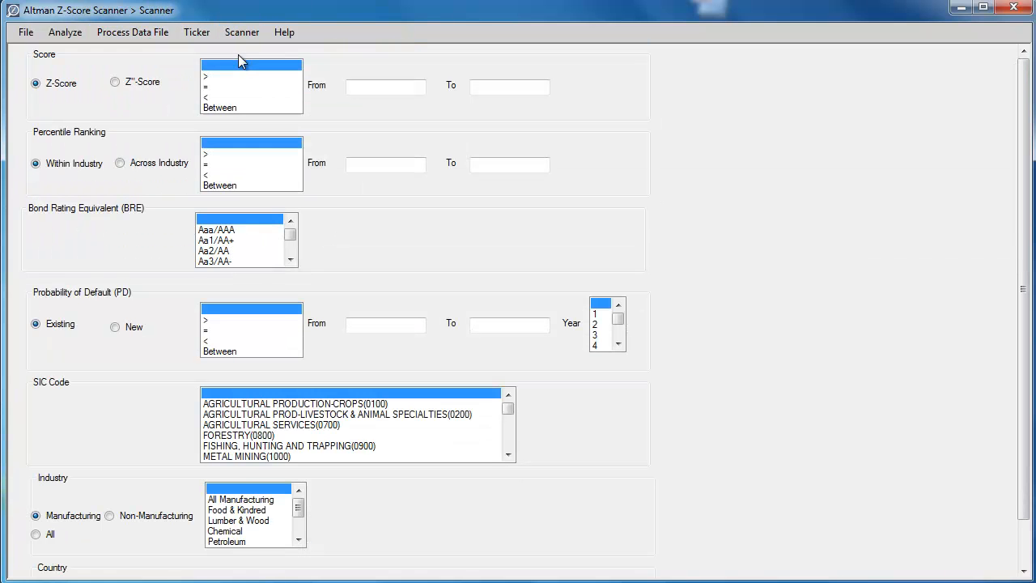
left_click(238, 457)
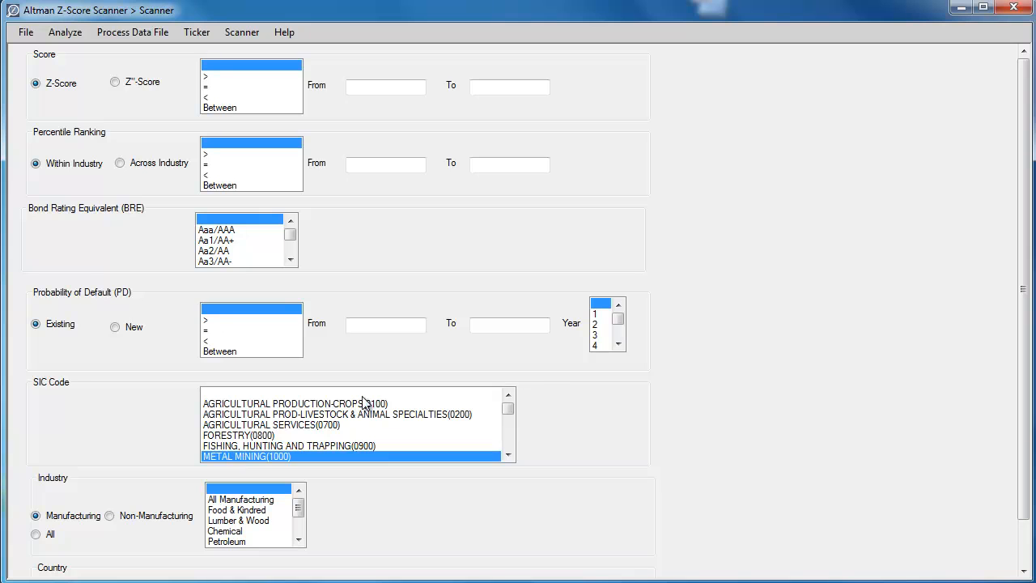
scroll(1022, 263, "down", 2)
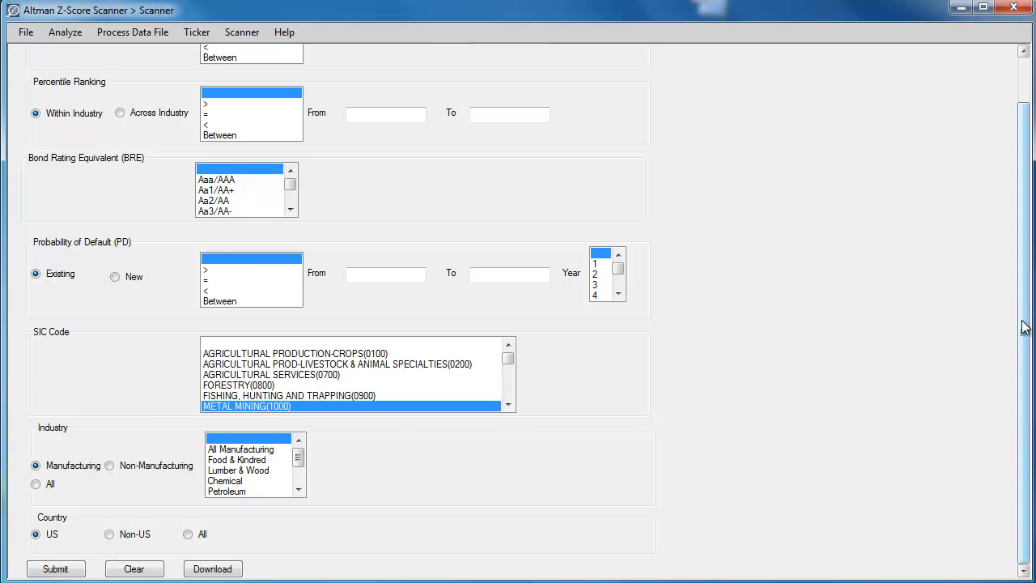
scroll(1020, 321, "up", 2)
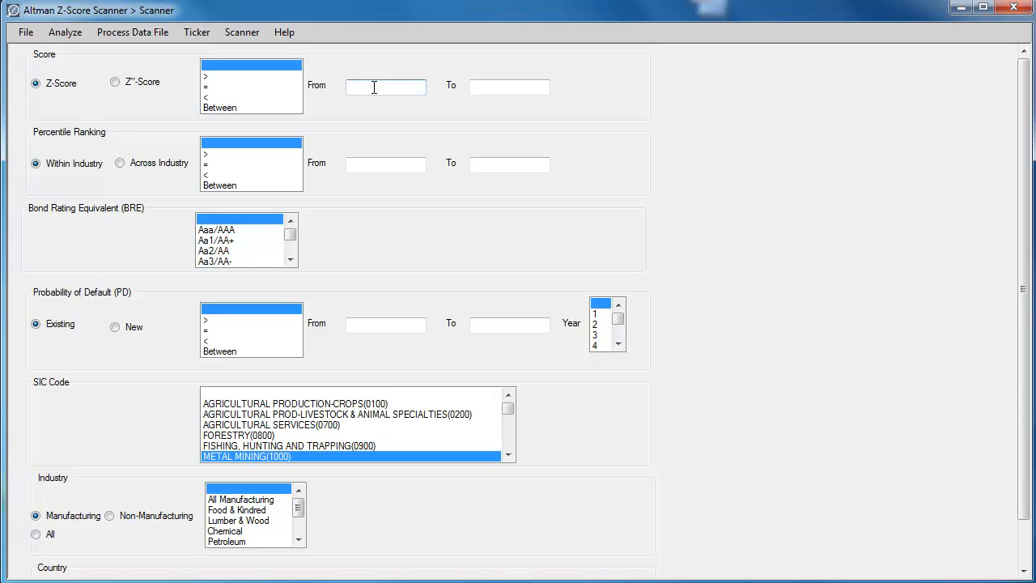
left_click(473, 86)
left_click_drag(1021, 362, 1017, 441)
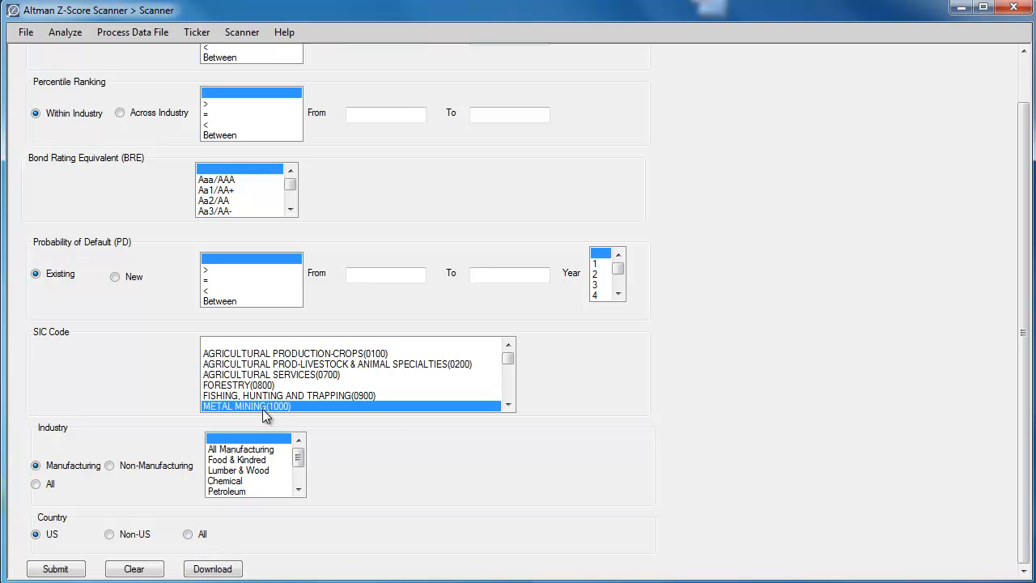
left_click(55, 567)
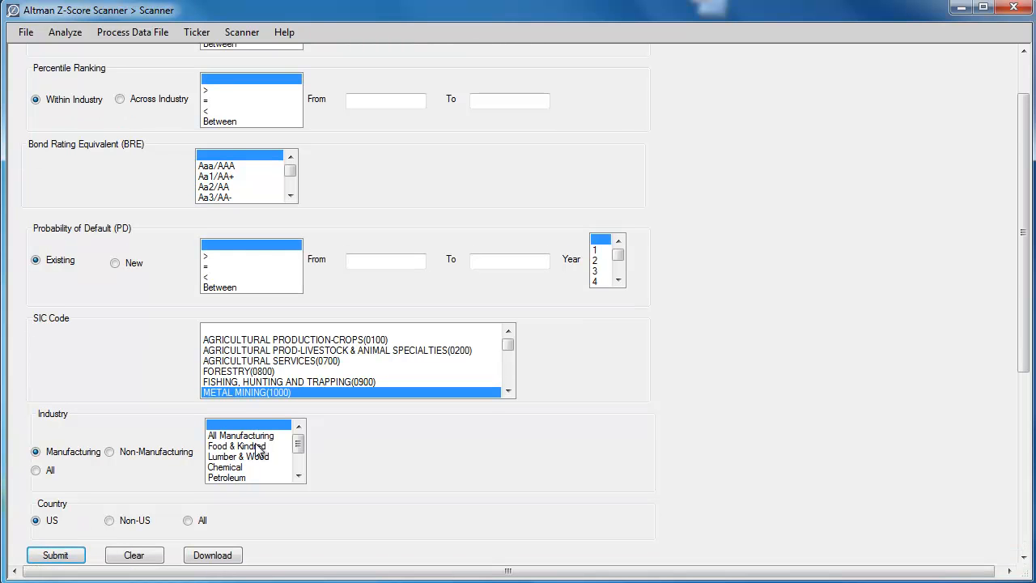
scroll(527, 363, "down", 4)
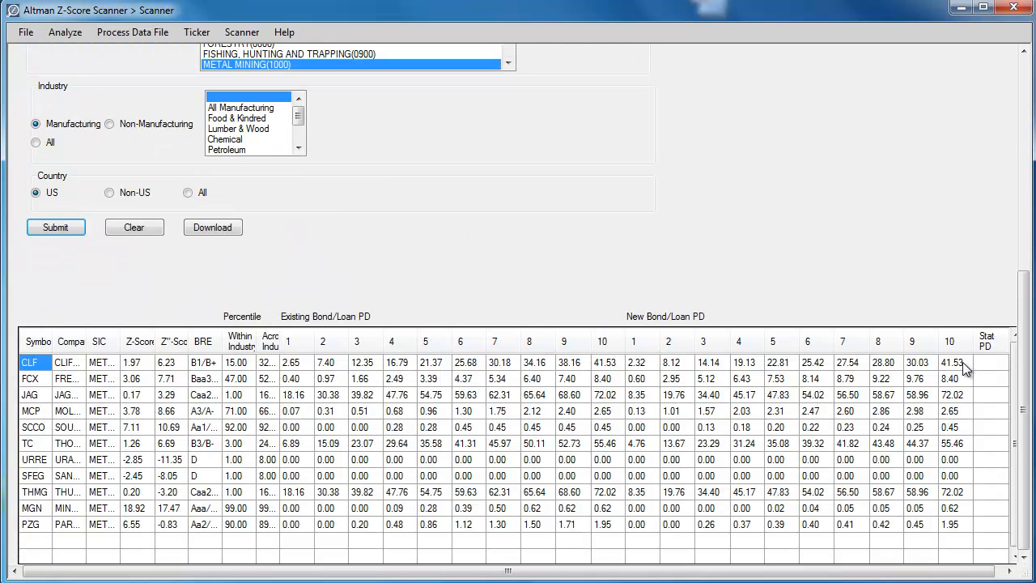
Step: Open the CSV download of the scan results, cancel it, and clear the scanner criteria and results
left_click(215, 222)
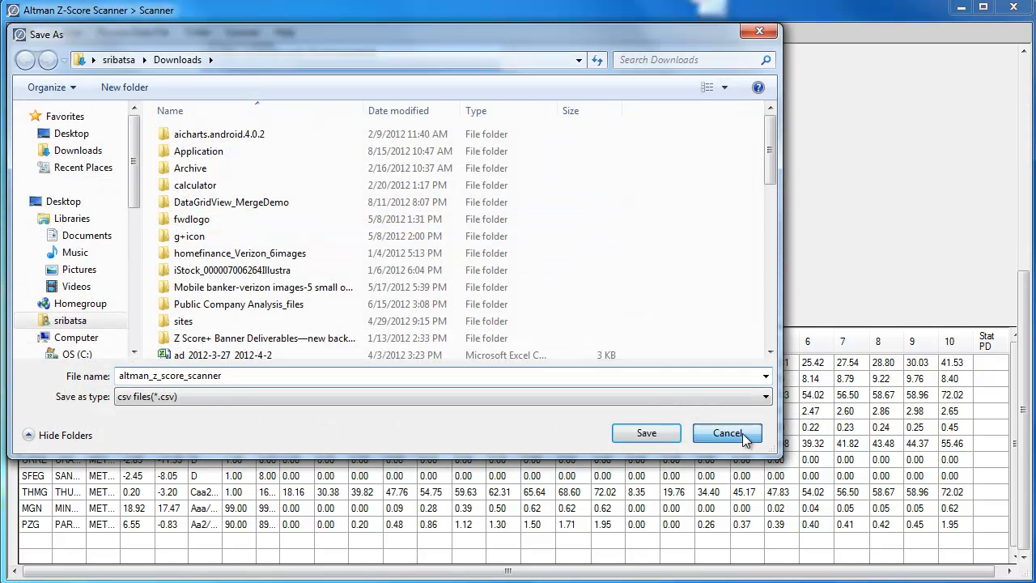
left_click(745, 434)
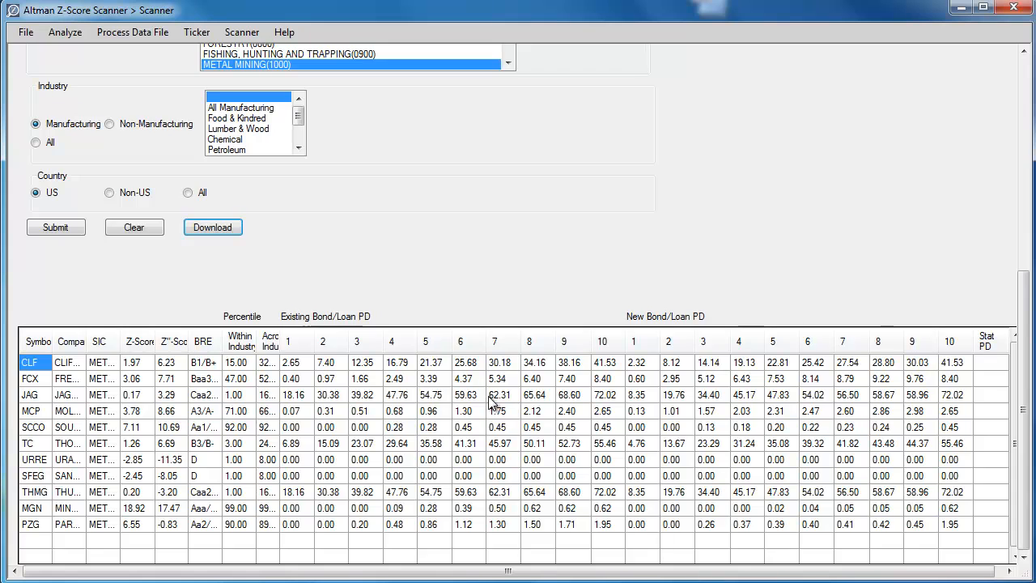
scroll(463, 404, "up", 3)
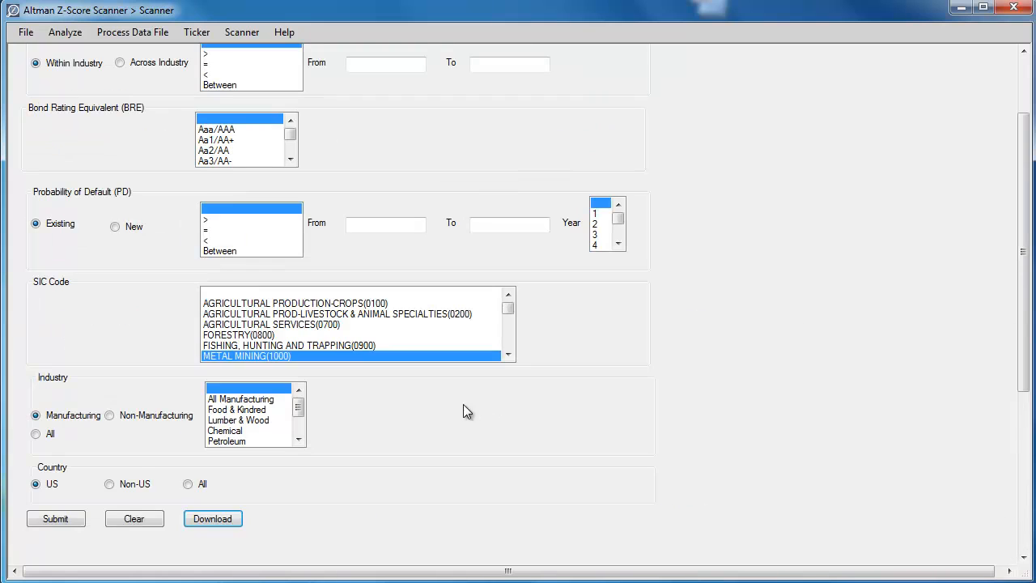
left_click(132, 521)
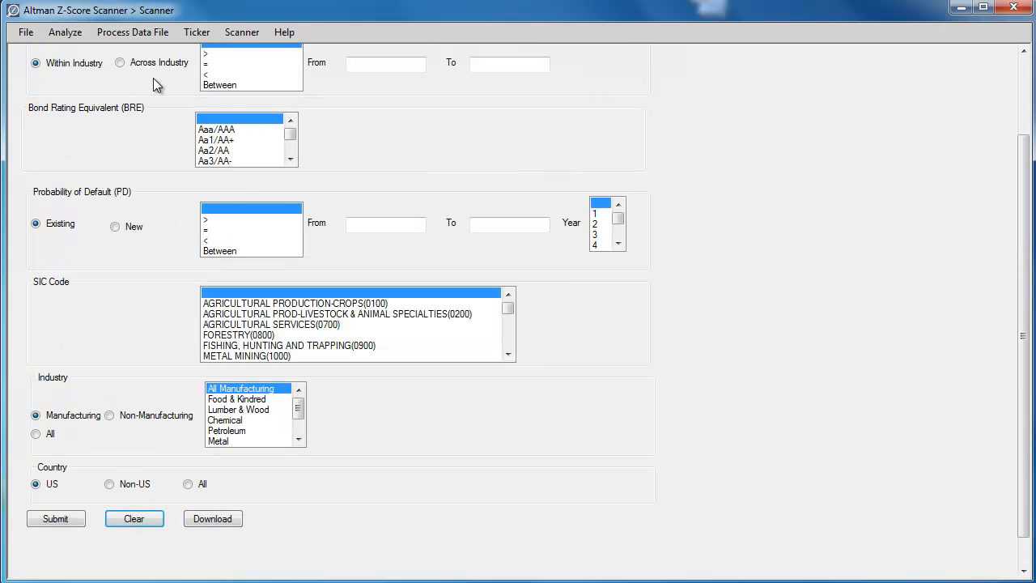
Step: Open the one-year financials analysis and enter current assets of 31800000
left_click(53, 36)
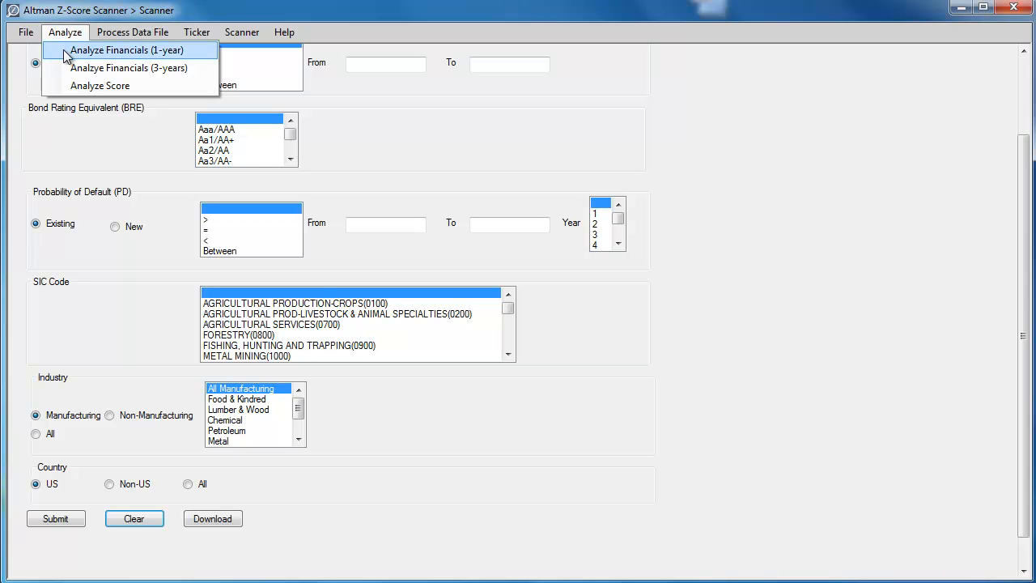
left_click(63, 49)
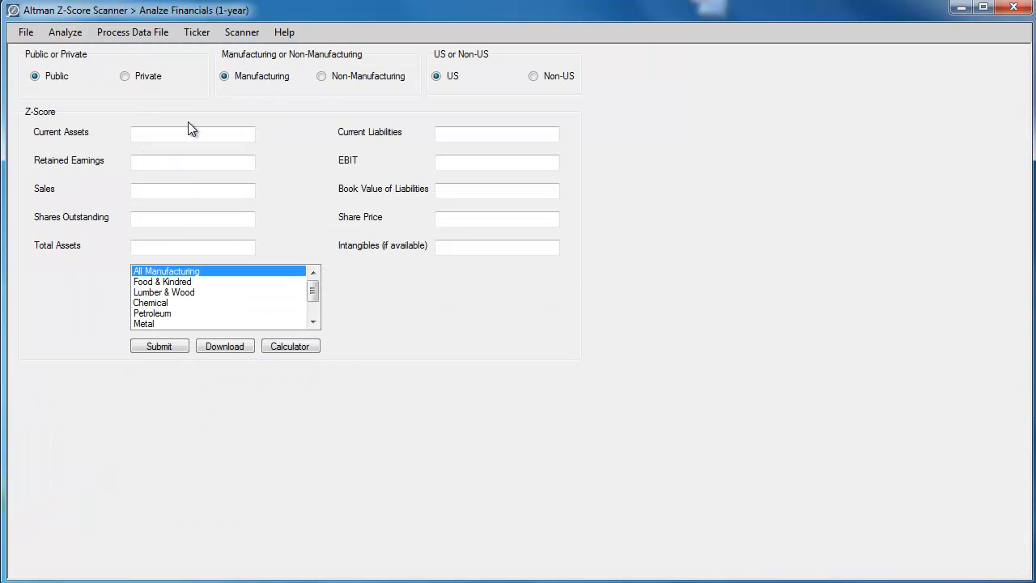
left_click(61, 34)
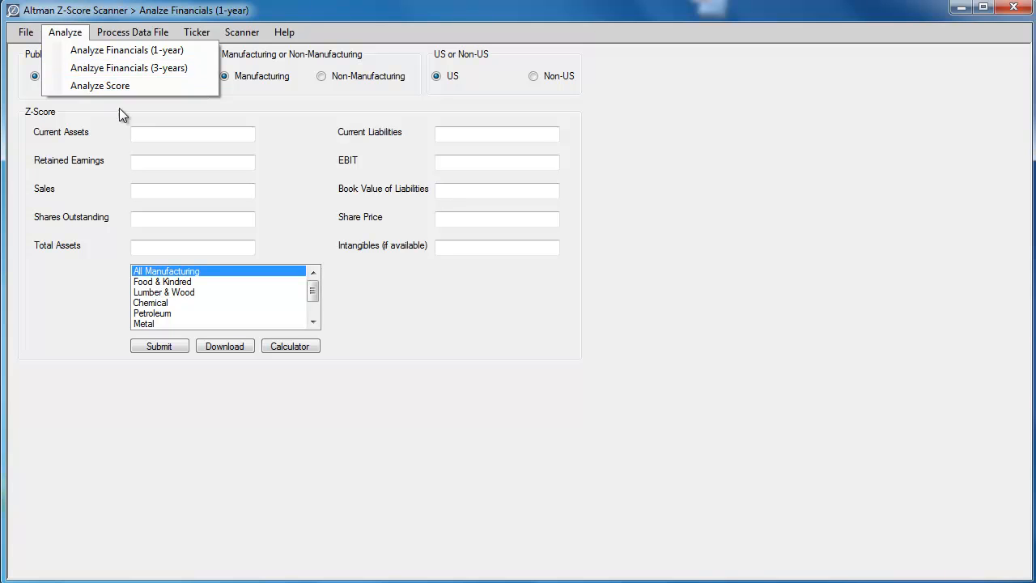
left_click(196, 132)
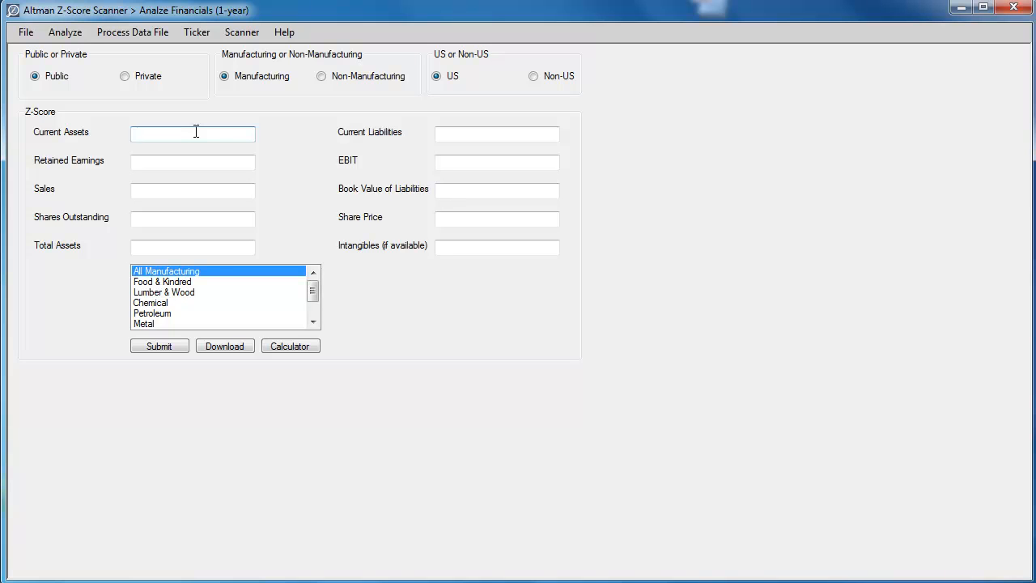
type("31800000")
Step: Enter 22020000 as retained earnings and move that value to current liabilities
left_click(199, 166)
type("2202000")
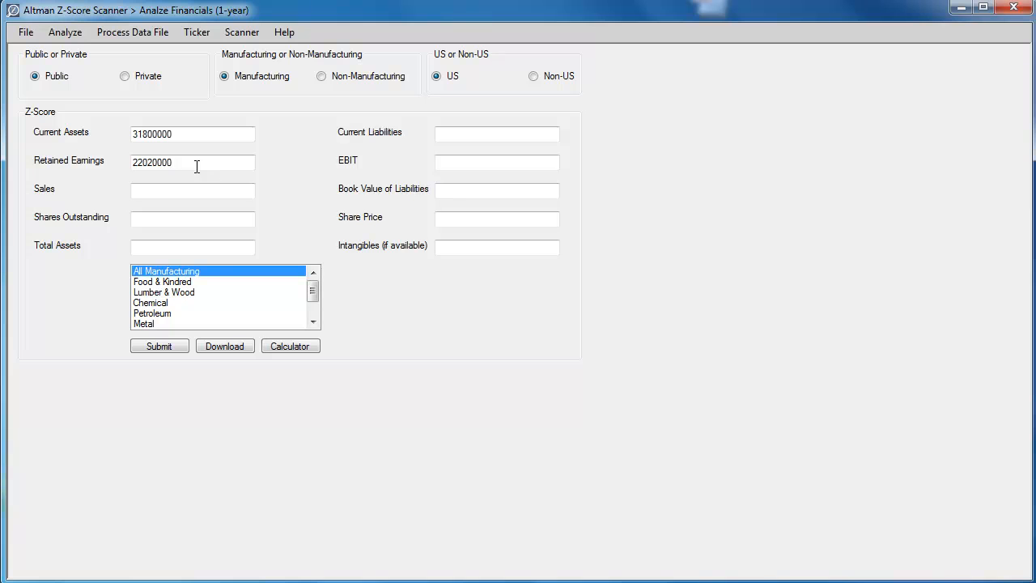
left_click(169, 192)
left_click_drag(187, 162, 111, 167)
key("ctrl+c")
key("BackSpace")
left_click(439, 133)
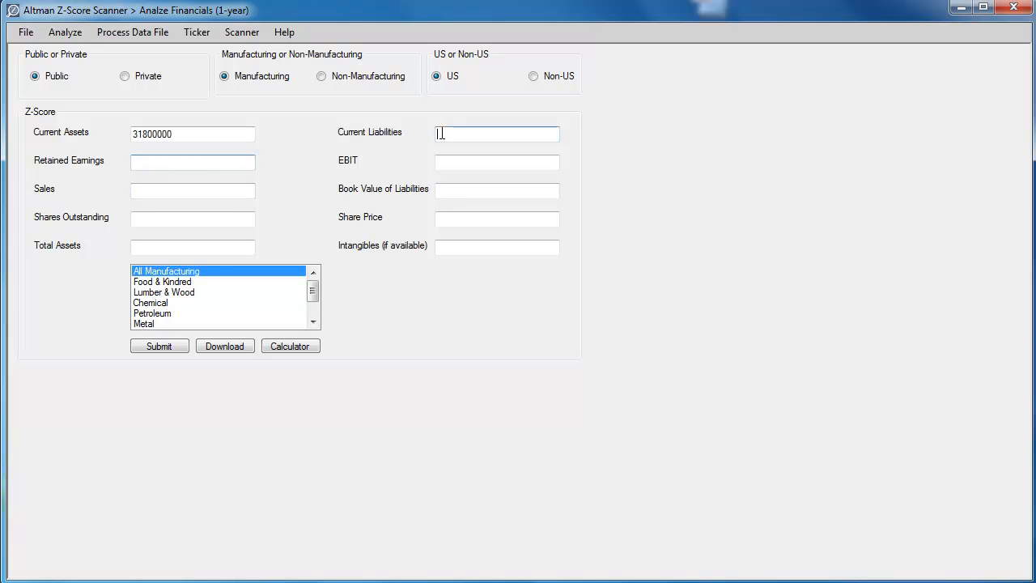
key("ctrl+v")
Step: Set retained earnings to 21384000 and EBIT to 4093000
key("Tab")
type("21384000")
key("Tab")
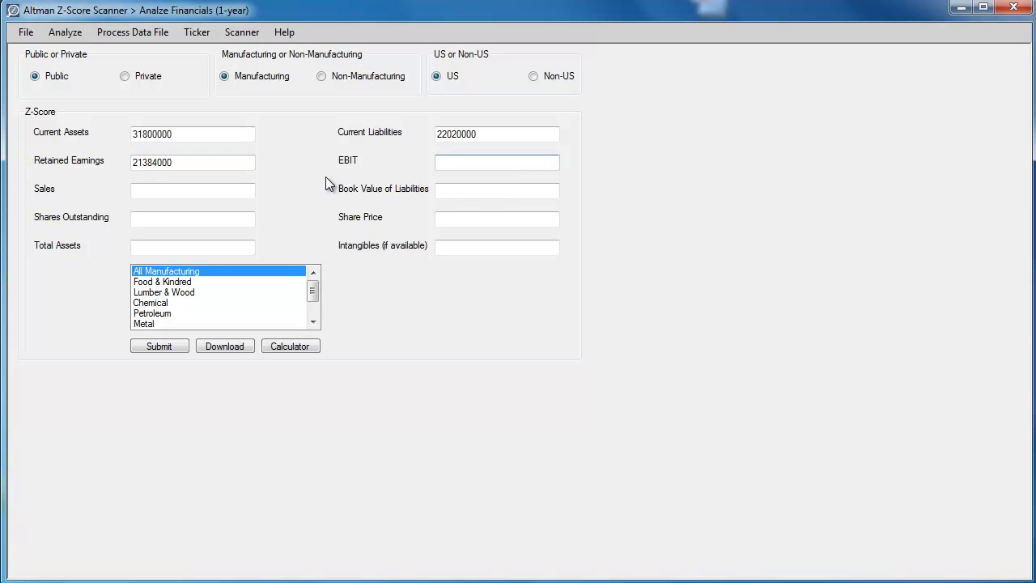
type("4093000")
key("Tab")
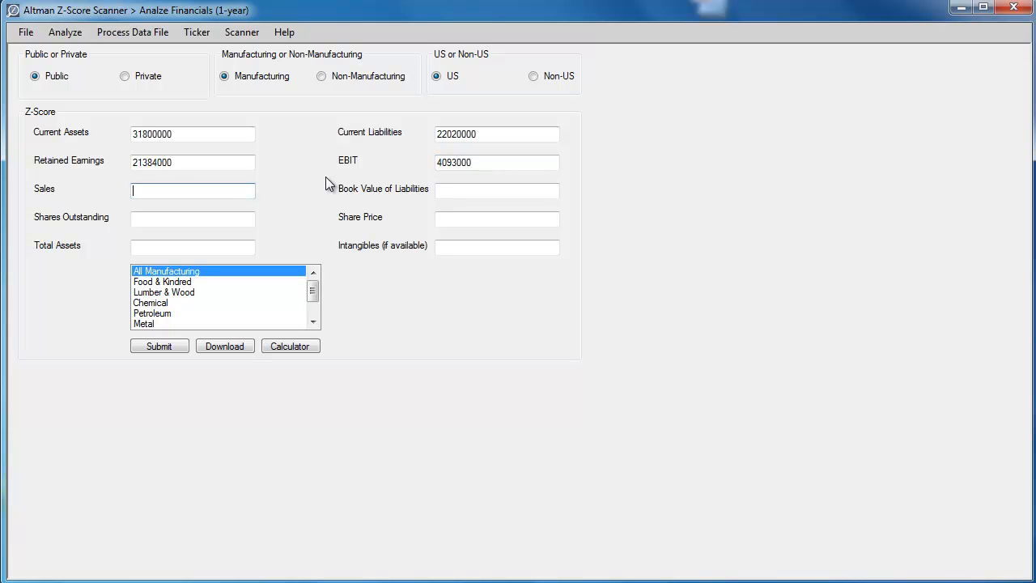
Step: Set sales to 42588000 and the book value of liabilities to 52735000
type("42580")
type("0")
key("BackSpace")
key("BackSpace")
type("8000")
key("Tab")
type("52735")
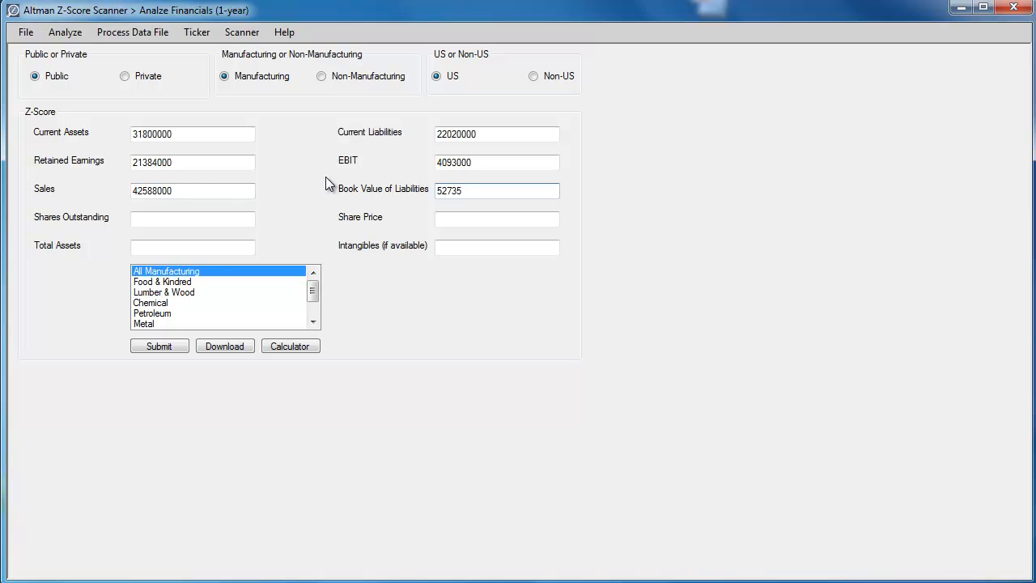
type("000")
key("Tab")
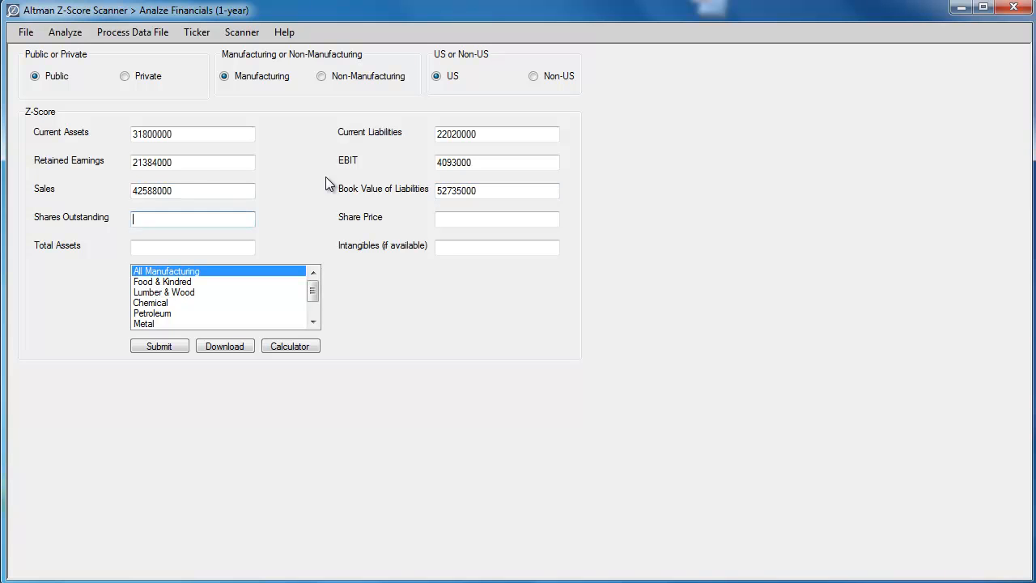
Step: Set shares outstanding to 644450 and the share price to 93.66
type("644450")
key("Tab")
type("93.66")
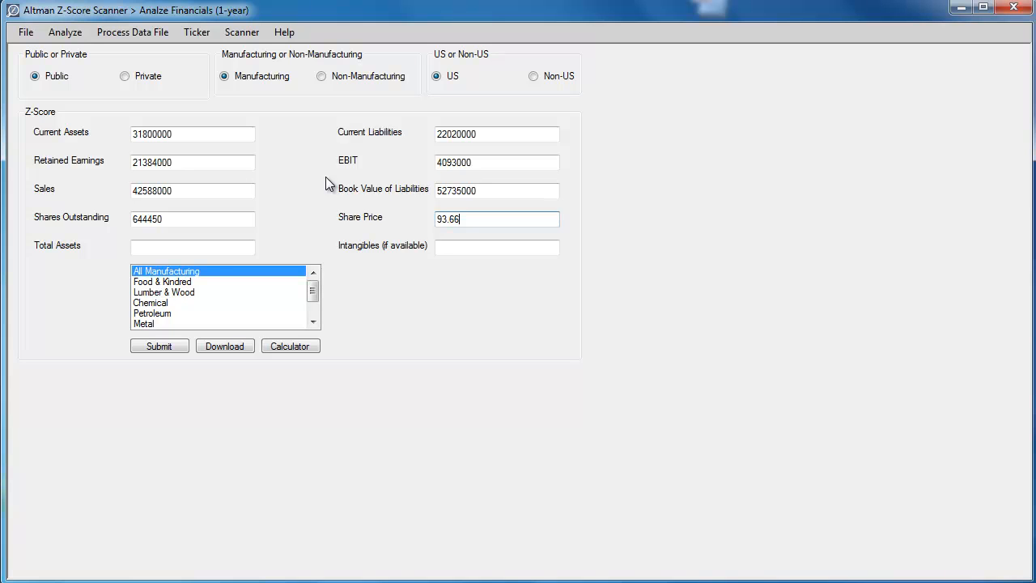
Step: Set total assets to 64020000 and intangibles to 805000
left_click(182, 248)
type("6")
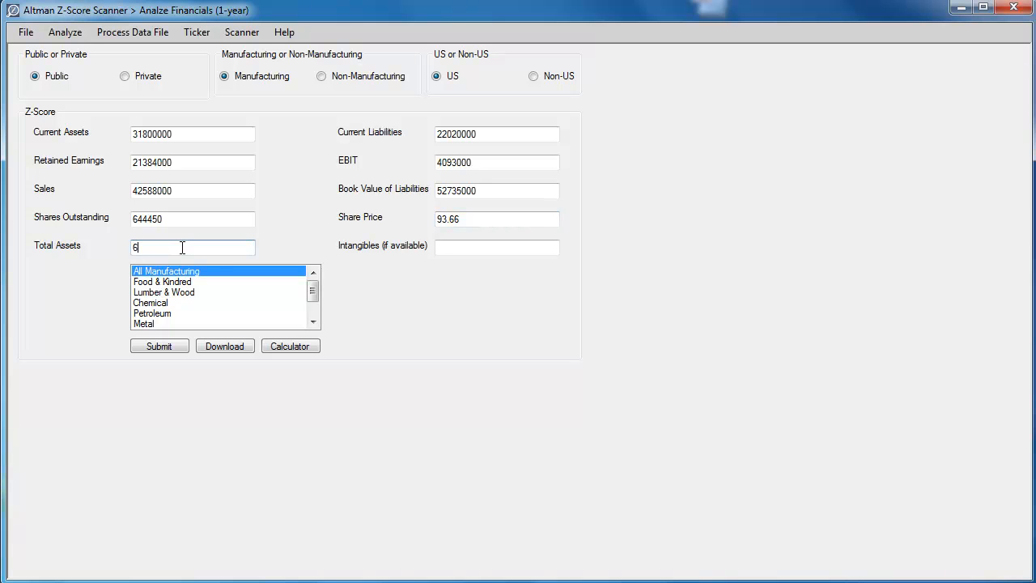
type("4020000")
left_click(511, 248)
type("805000")
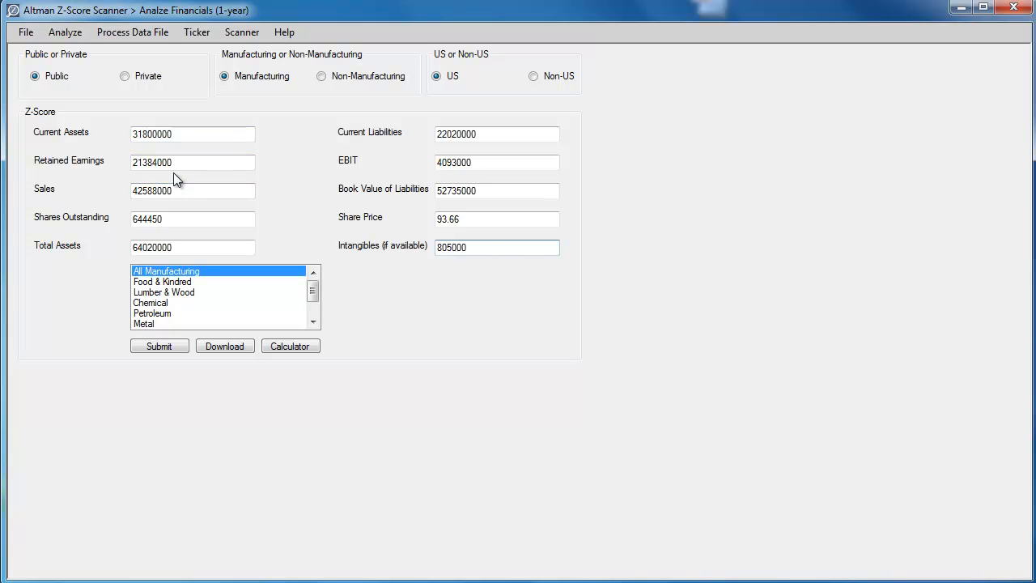
Step: Choose Metal as the industry, run the one-year analysis and highlight the percentile ranking within that industry
left_click(476, 222)
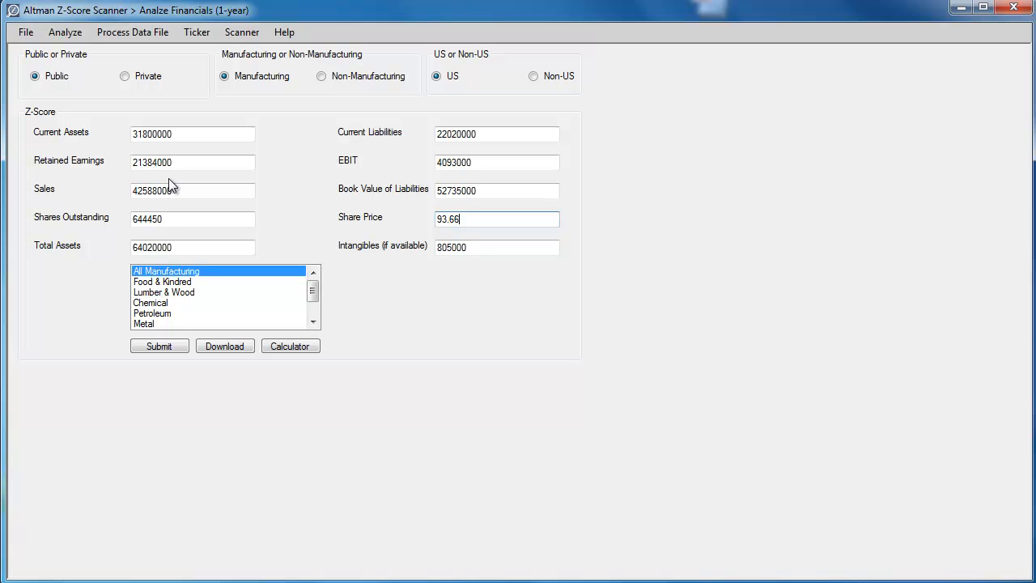
left_click(158, 324)
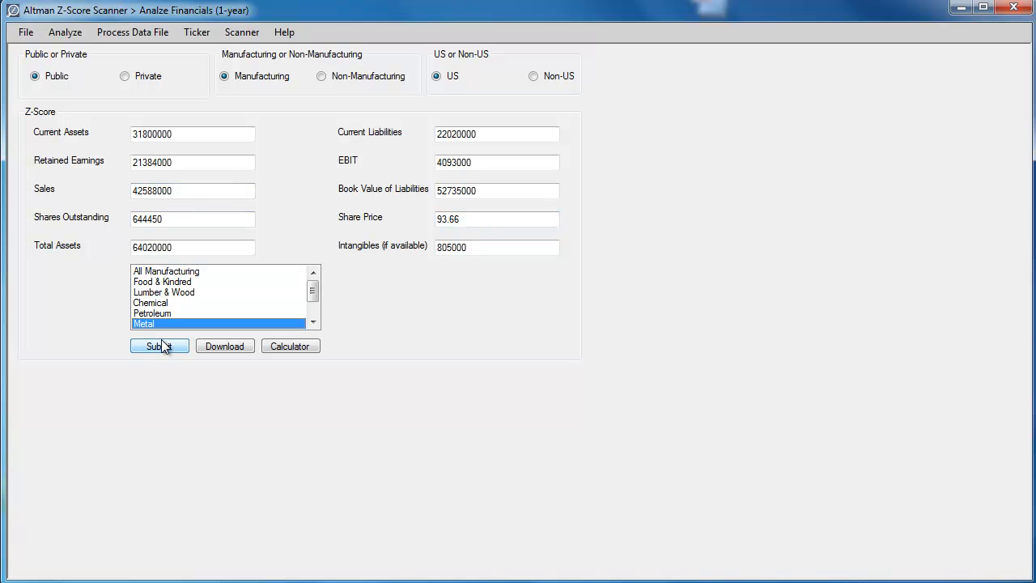
left_click(161, 345)
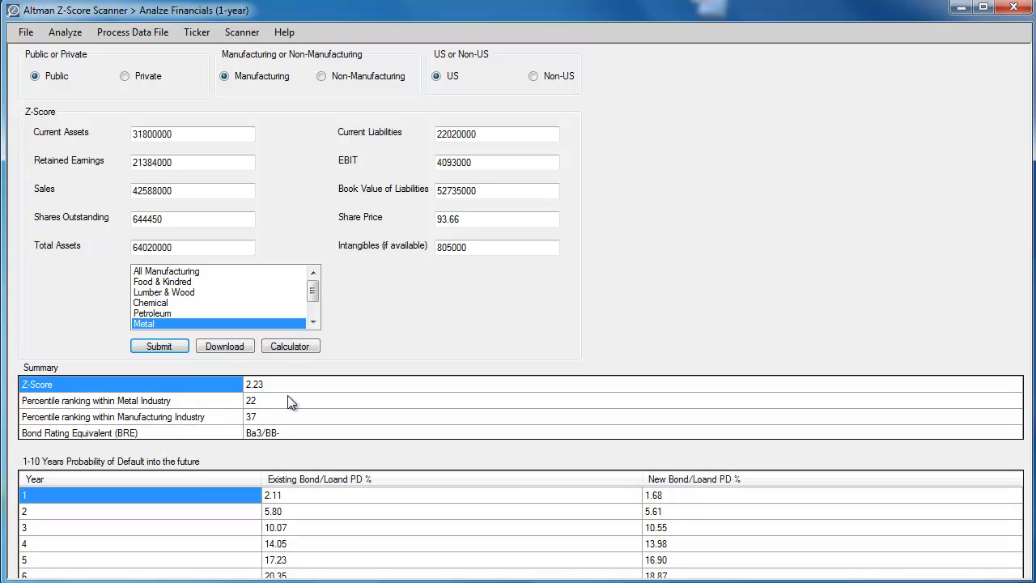
left_click(143, 398)
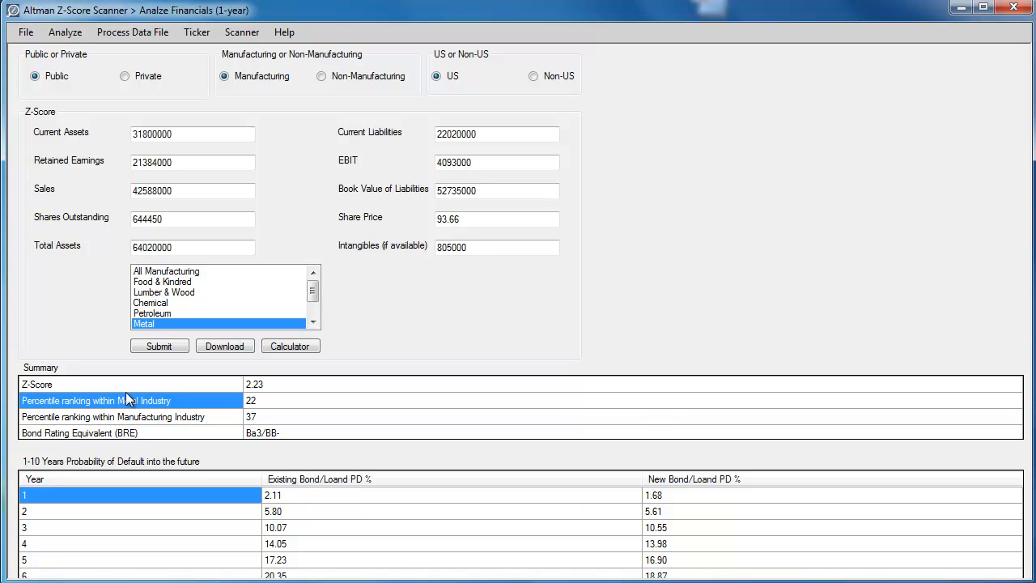
Step: Highlight the percentile ranking within the Manufacturing industry and sort the probability-of-default table by year
left_click(110, 416)
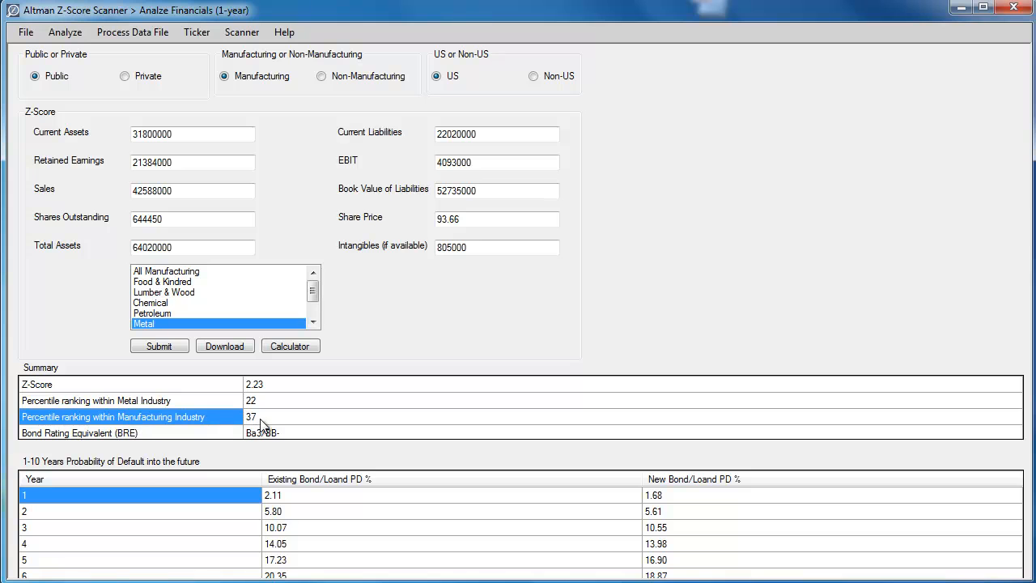
left_click(150, 474)
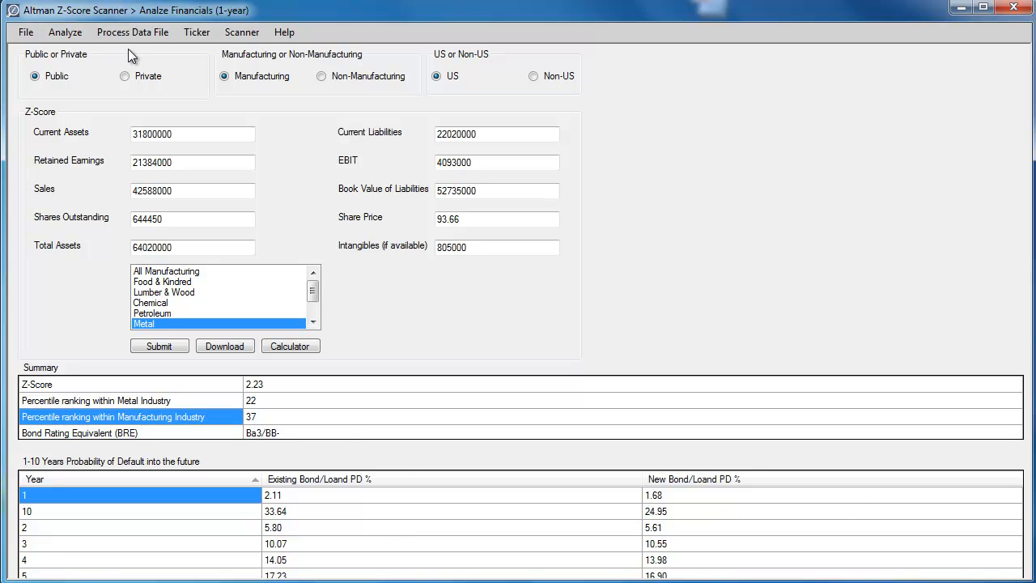
Step: Switch the one-year form to a private, non-manufacturing company, and open the three-year financials analysis
left_click(140, 77)
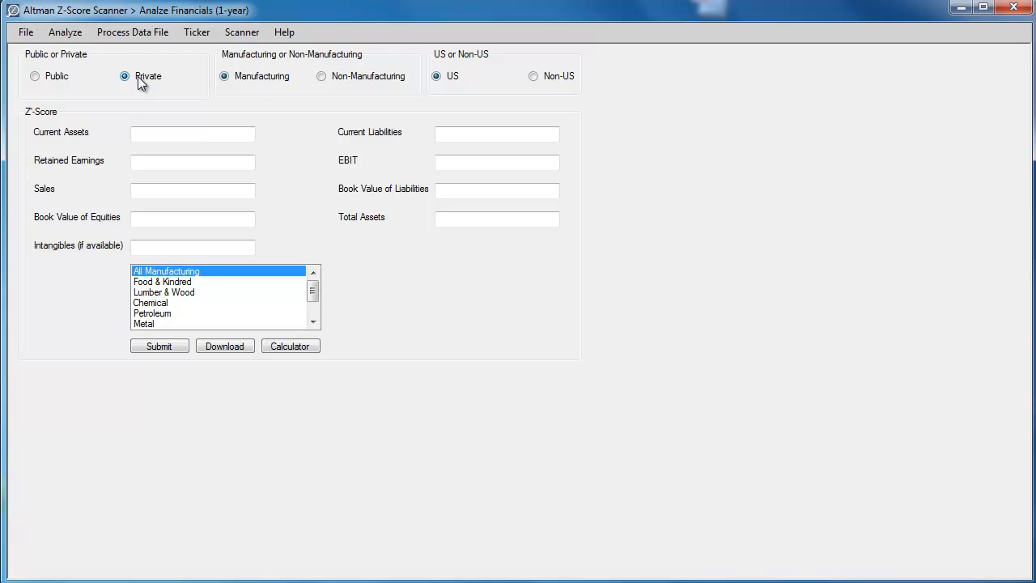
left_click(343, 76)
left_click(65, 32)
left_click(113, 68)
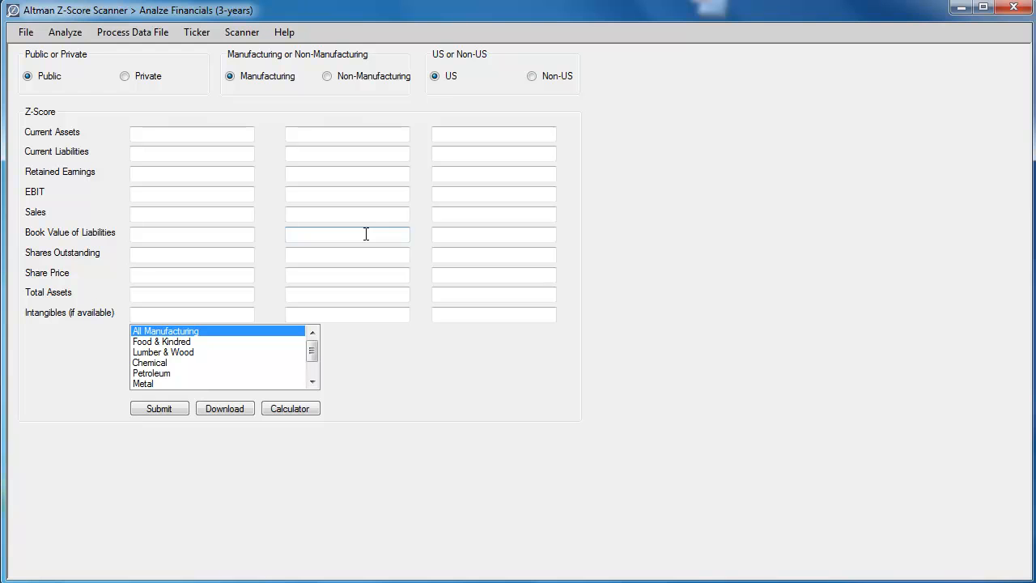
Step: Open the score analysis, choose Petroleum as the industry and submit a Z-Score of 3
left_click(66, 32)
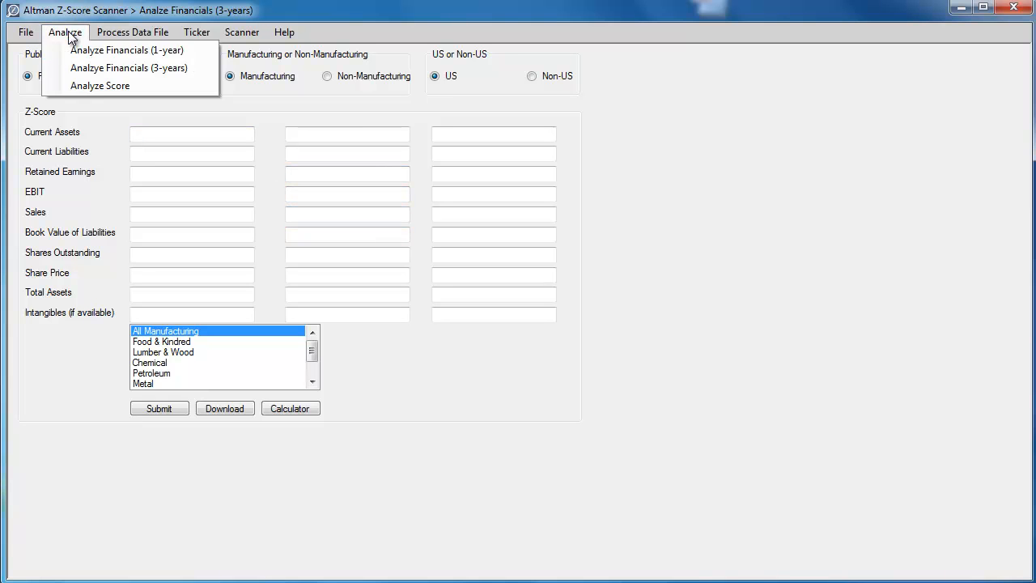
left_click(88, 86)
left_click(88, 166)
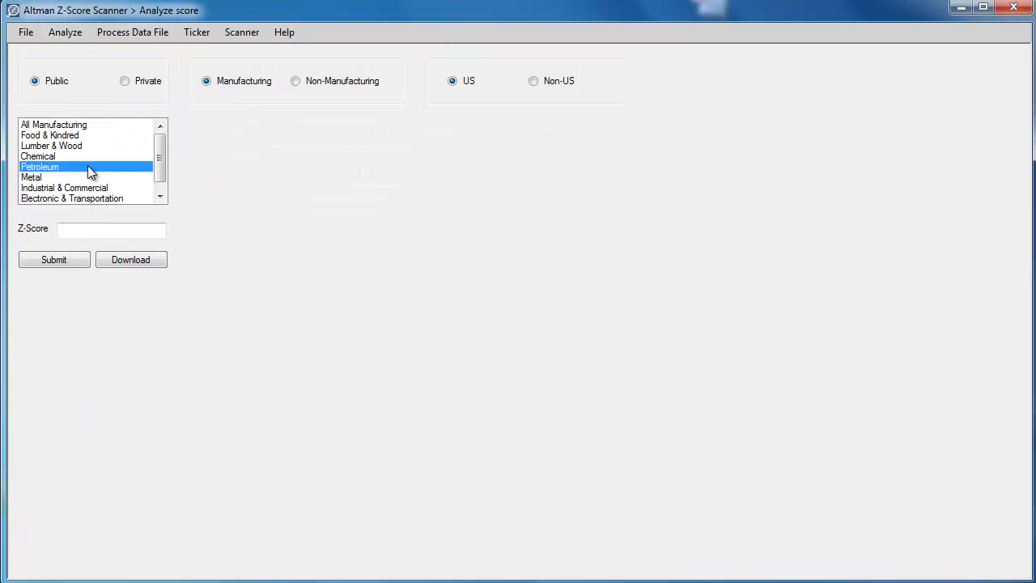
left_click(75, 231)
type("3")
left_click(54, 260)
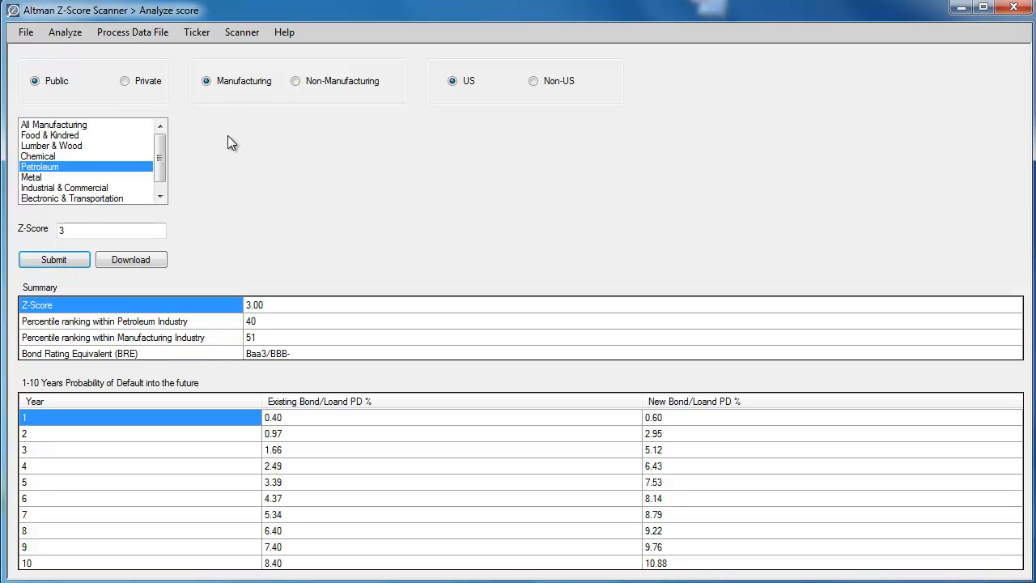
Step: Rerun the score analysis for a private company and switch the company type to Non-Manufacturing
left_click(150, 84)
left_click(54, 260)
left_click(353, 80)
Step: Open financial data file processing, choose Metal as the industry and mark the file as containing a header
left_click(71, 33)
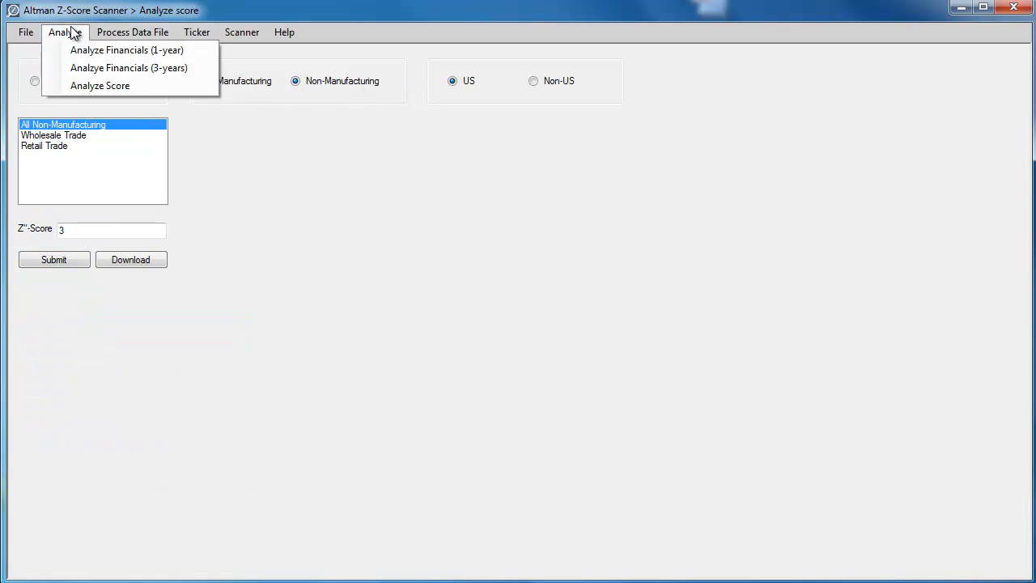
mouse_move(133, 33)
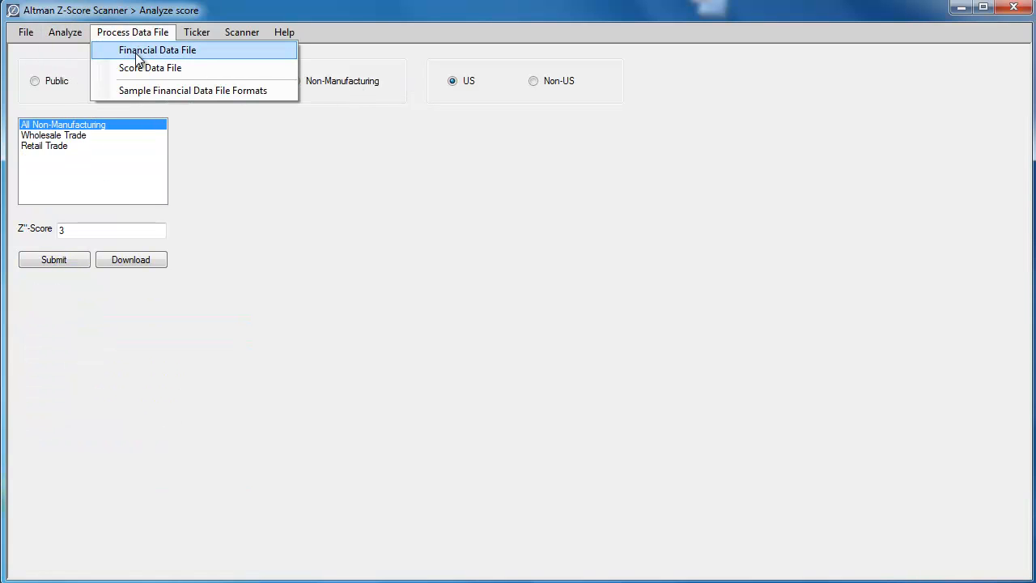
left_click(138, 61)
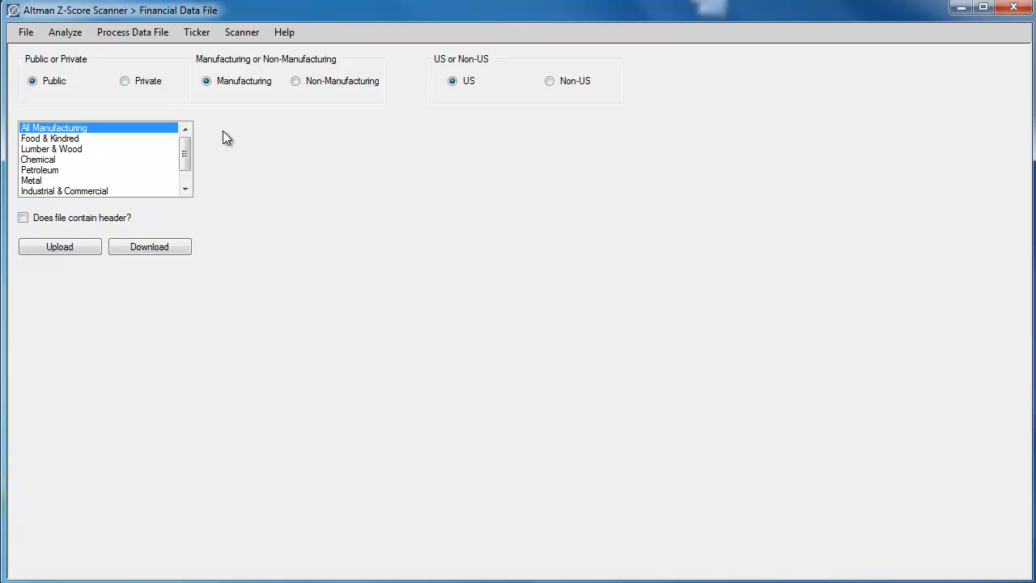
left_click(66, 171)
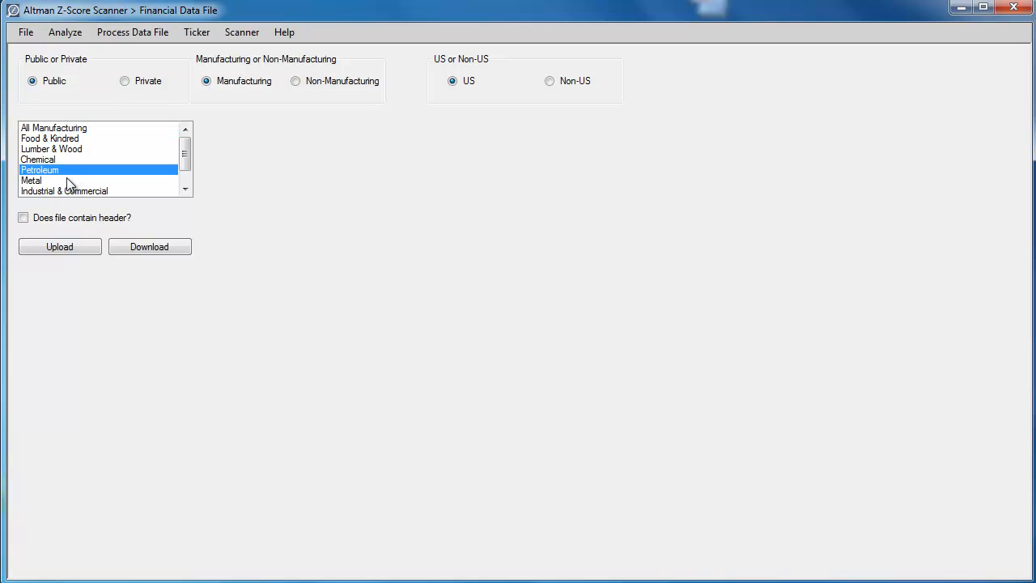
left_click(58, 180)
left_click(51, 219)
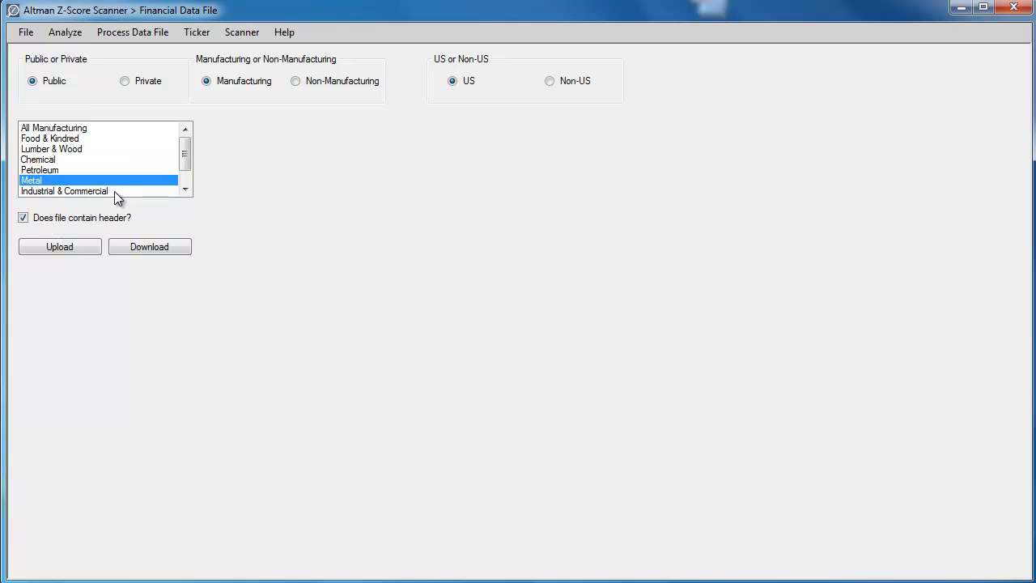
Step: Upload the amr.csv file from the Downloads folder to score its financial data
left_click(76, 245)
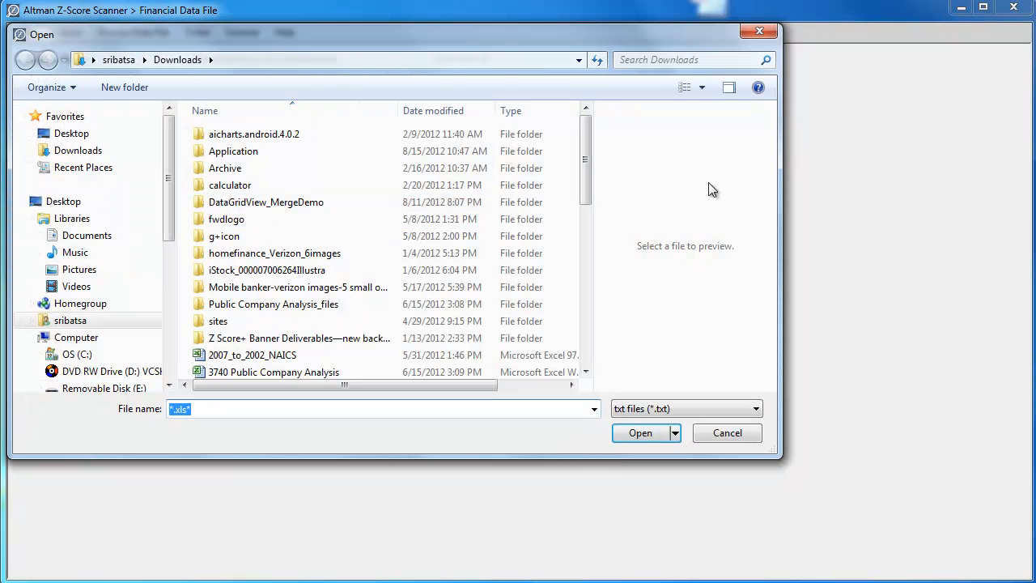
type("am")
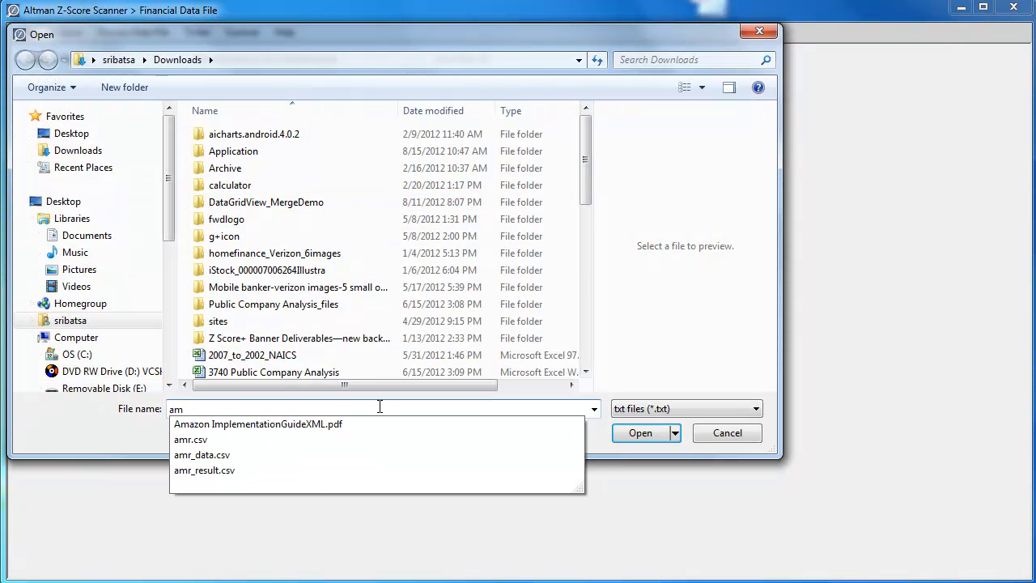
key("Down")
key("Down")
key("Return")
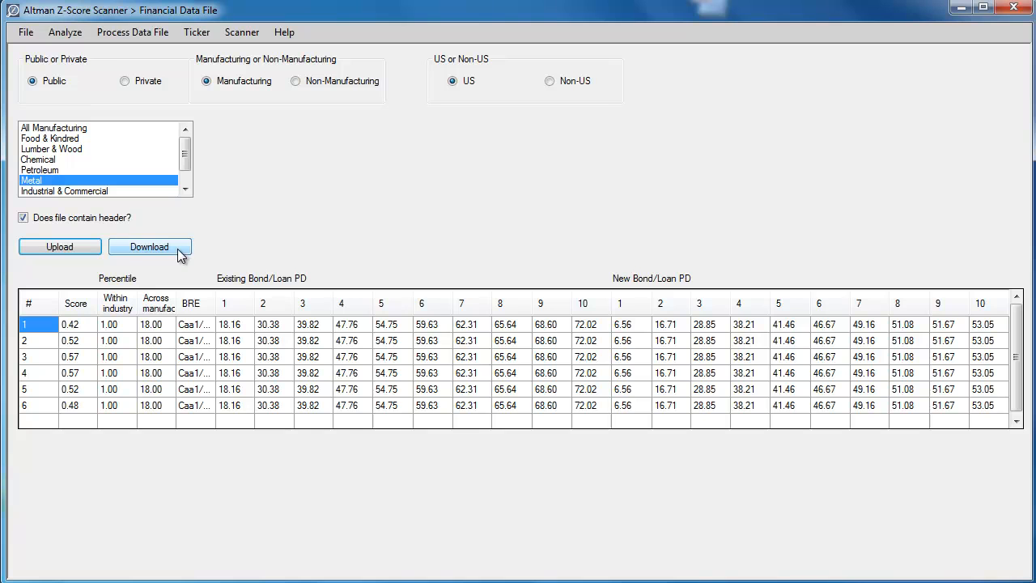
Step: Open score data file processing, choose Petroleum as the industry and mark the file as containing a header
left_click(100, 36)
left_click(136, 68)
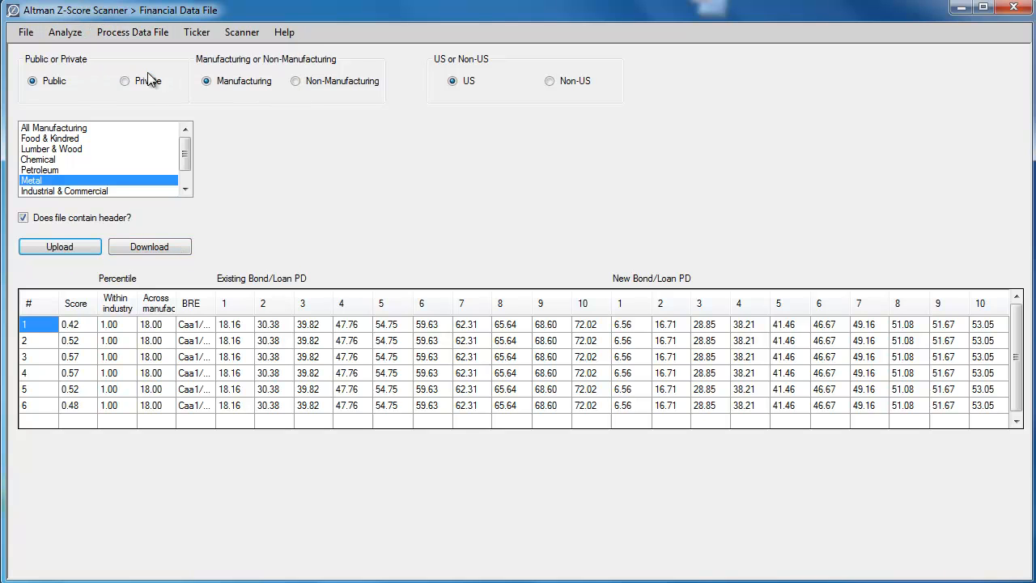
left_click(88, 171)
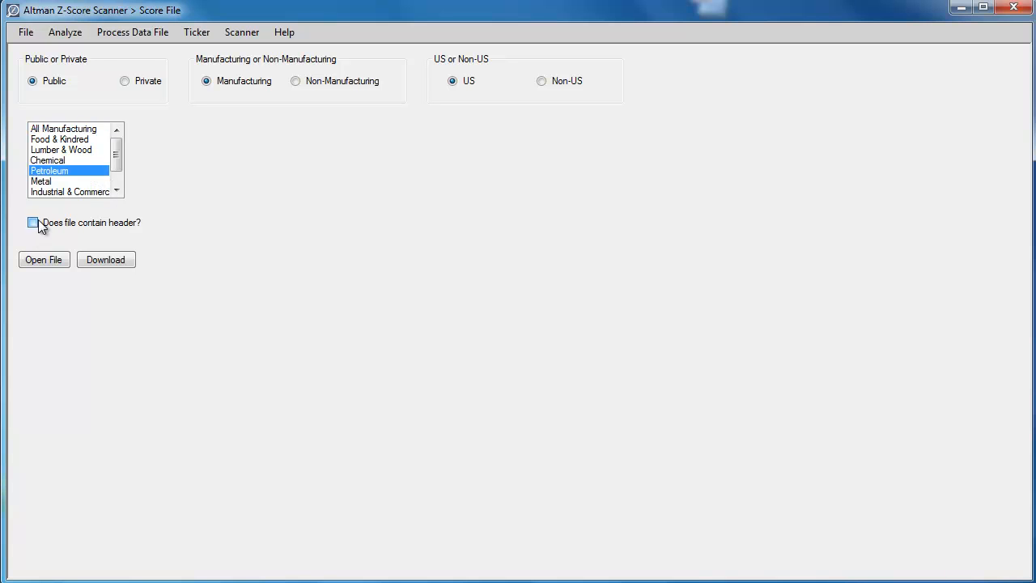
Step: Load score_file.txt from the Downloads folder to process its scores
left_click(43, 260)
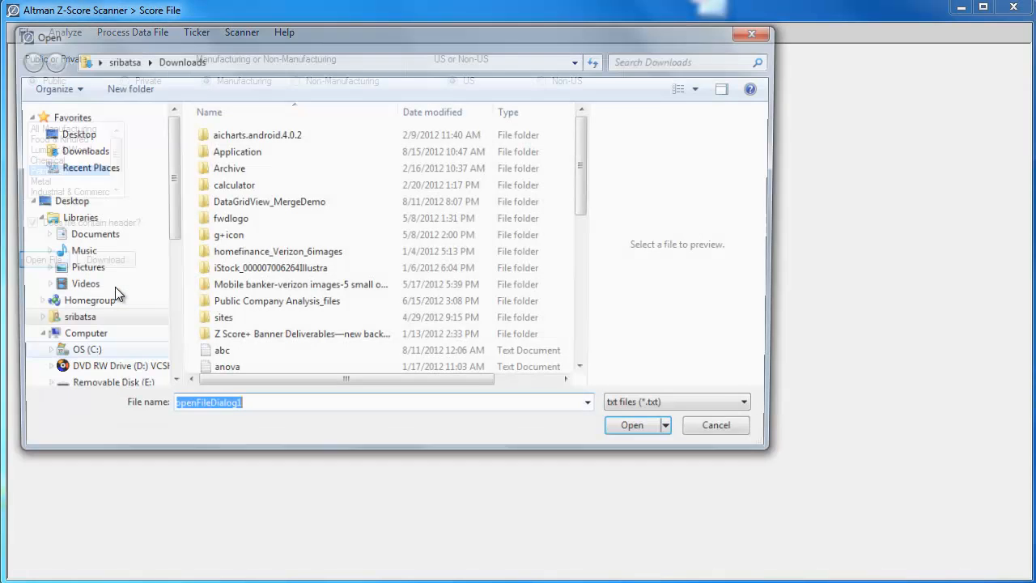
type("sc")
key("Down")
key("Down")
key("Down")
key("Down")
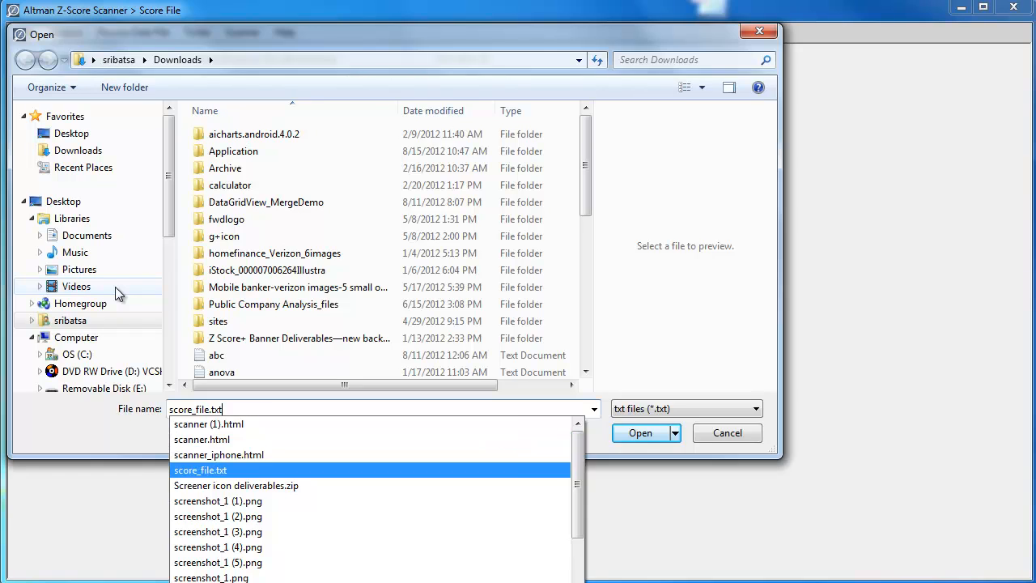
key("Return")
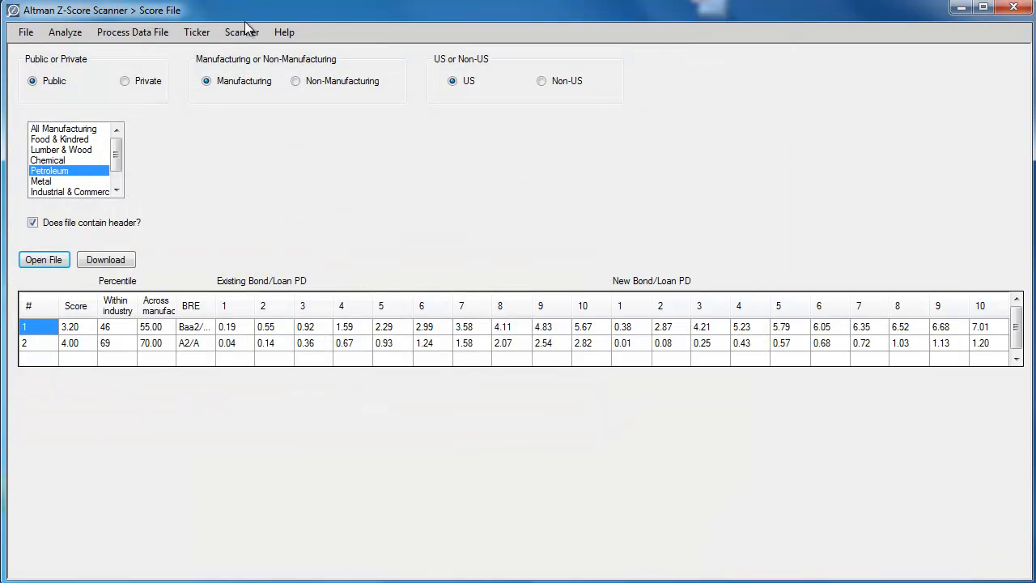
Step: Open the page for downloading sample financial data file formats
left_click(167, 36)
left_click(166, 91)
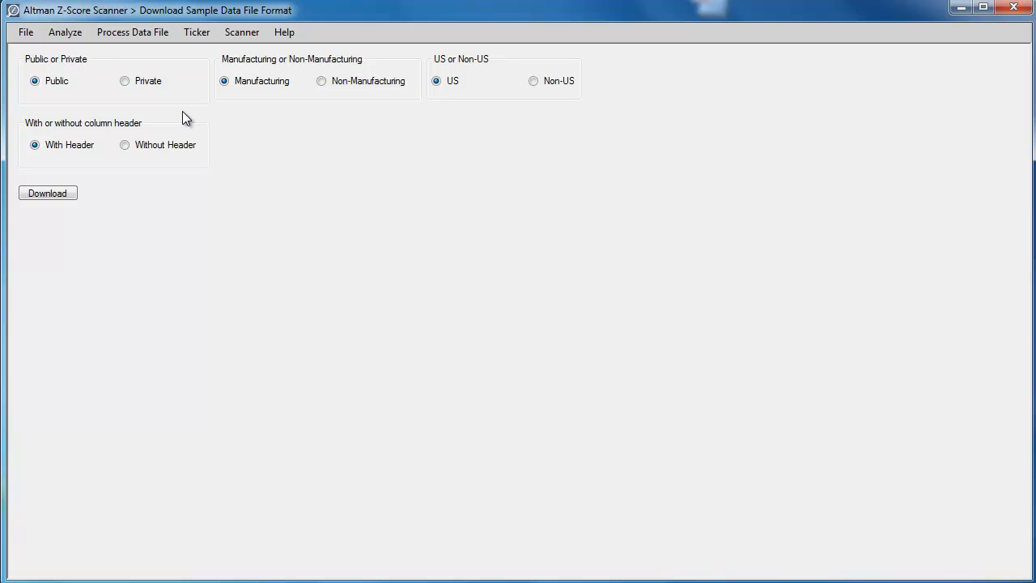
Step: Open the ticker analysis and submit the ticker symbol aa
left_click(194, 36)
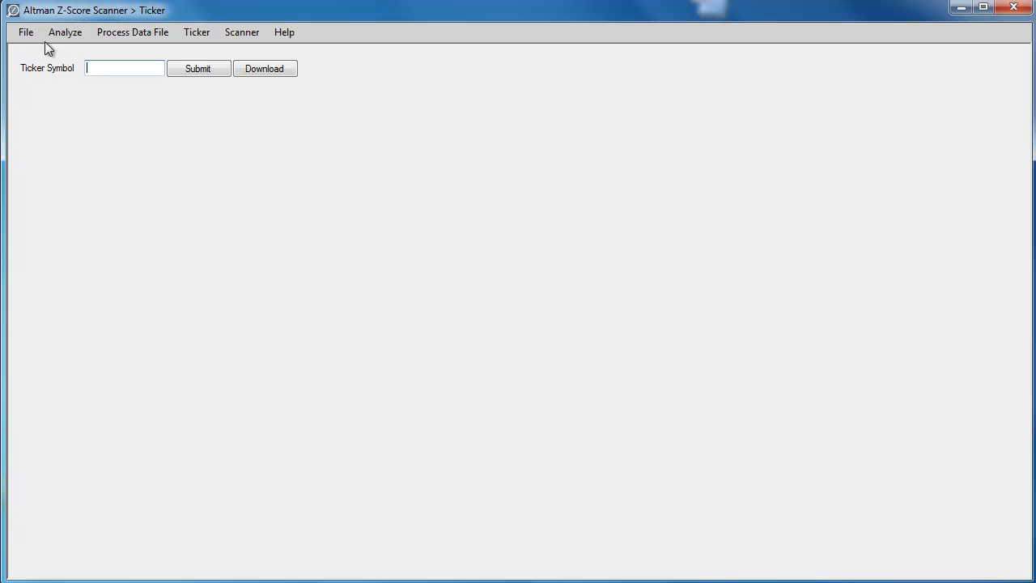
left_click(199, 71)
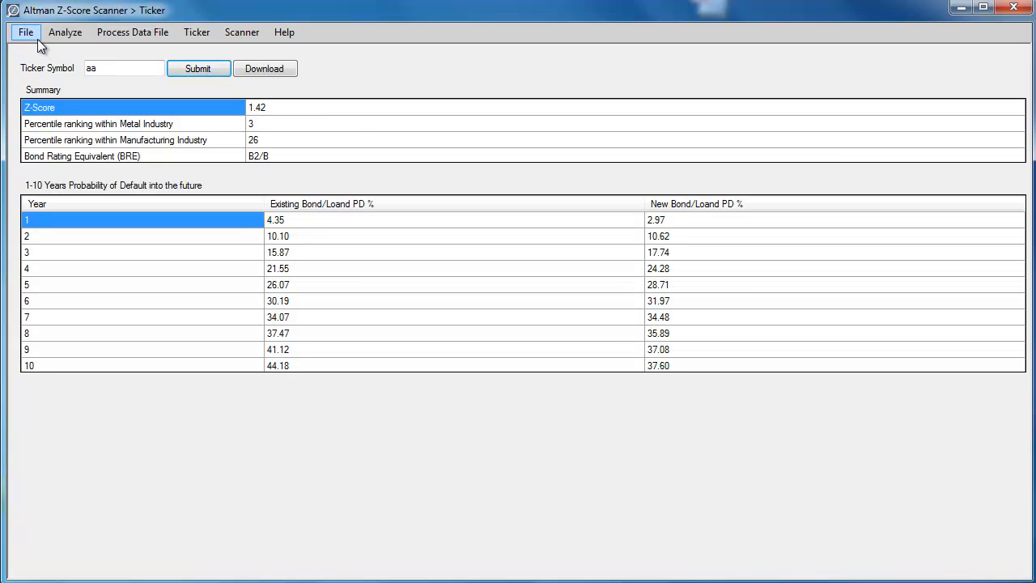
Step: Open printing for the ticker results and dismiss it
left_click(32, 36)
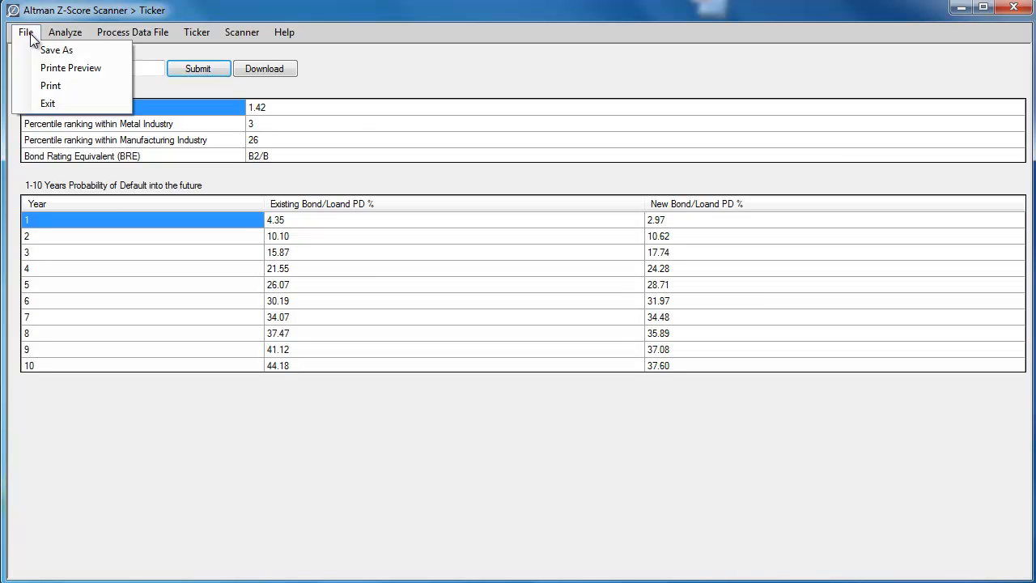
left_click(79, 91)
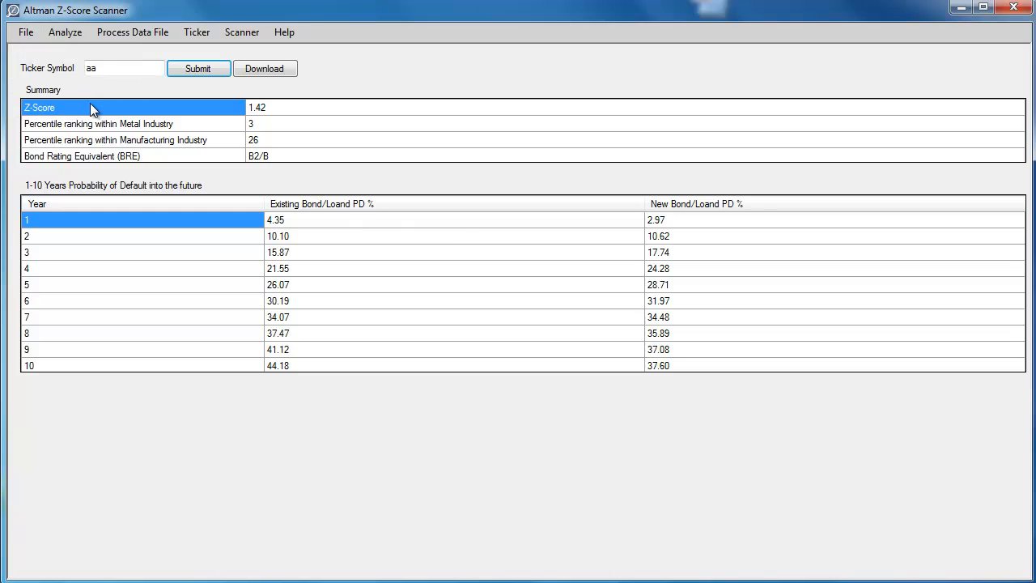
left_click(483, 244)
Step: View the Primer help page, and open and close the About Us information
left_click(284, 32)
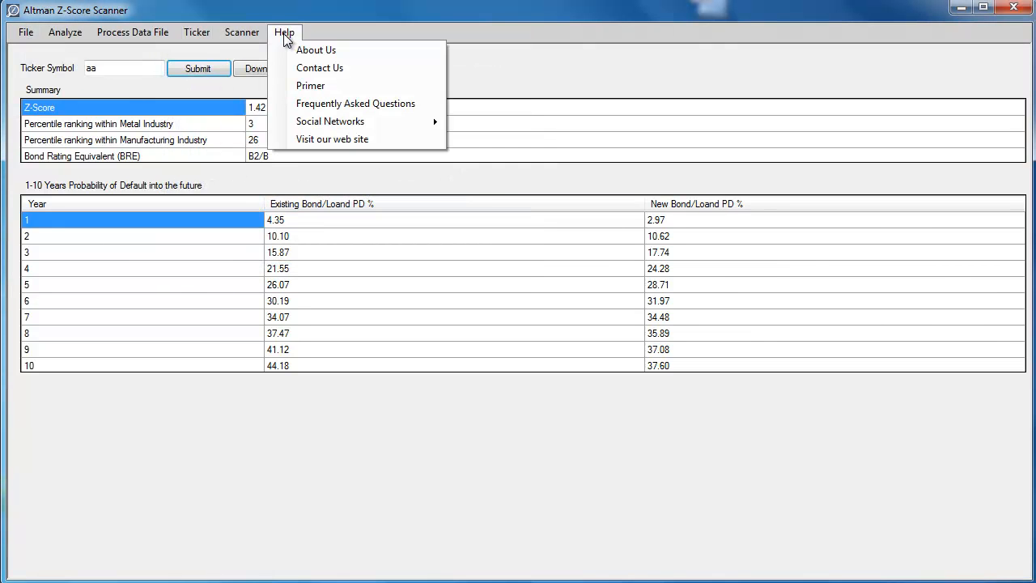
left_click(311, 85)
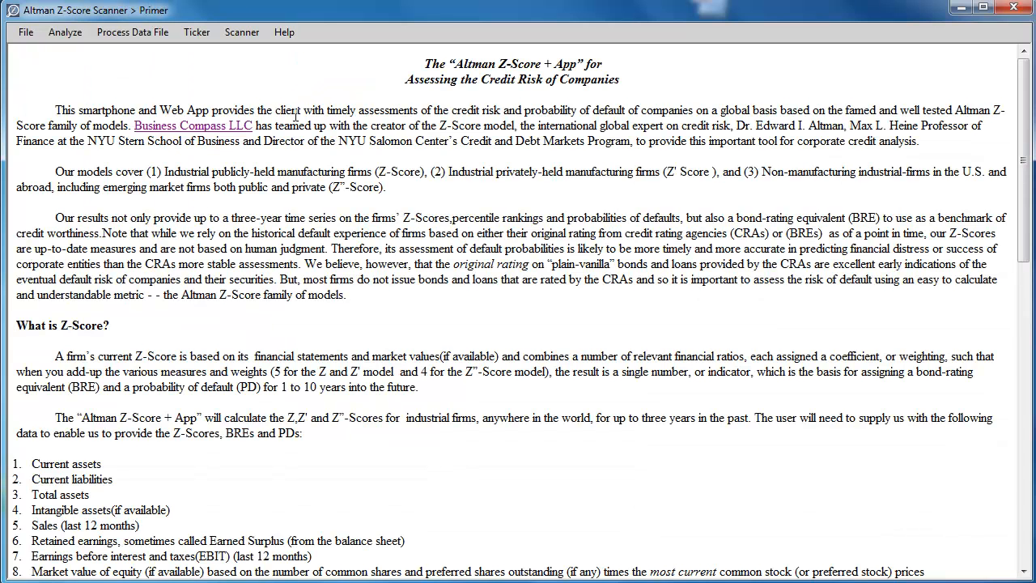
left_click(284, 32)
left_click(298, 59)
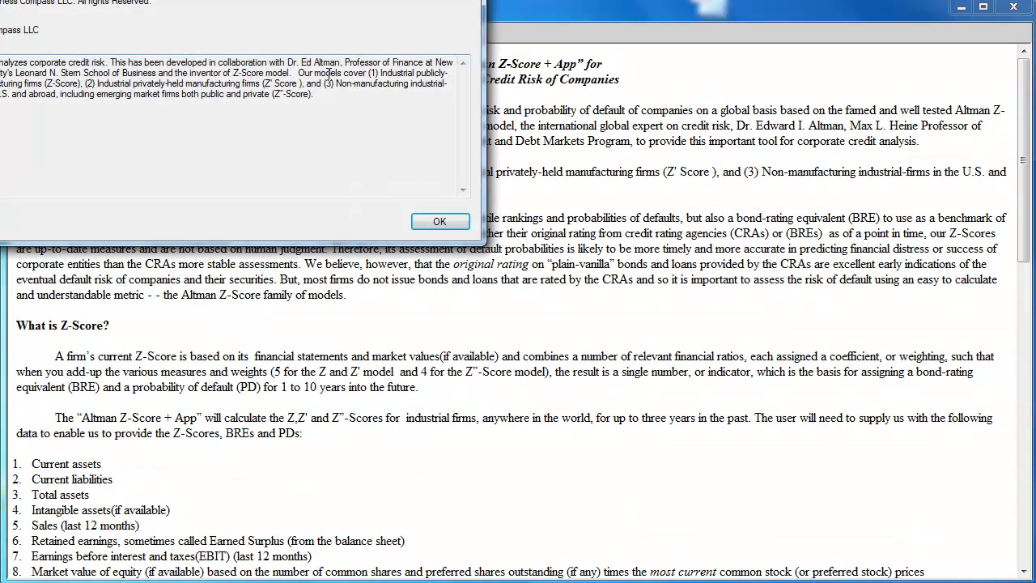
left_click(426, 225)
Step: View the Contact Us page and look through the Frequently Asked Questions
left_click(285, 33)
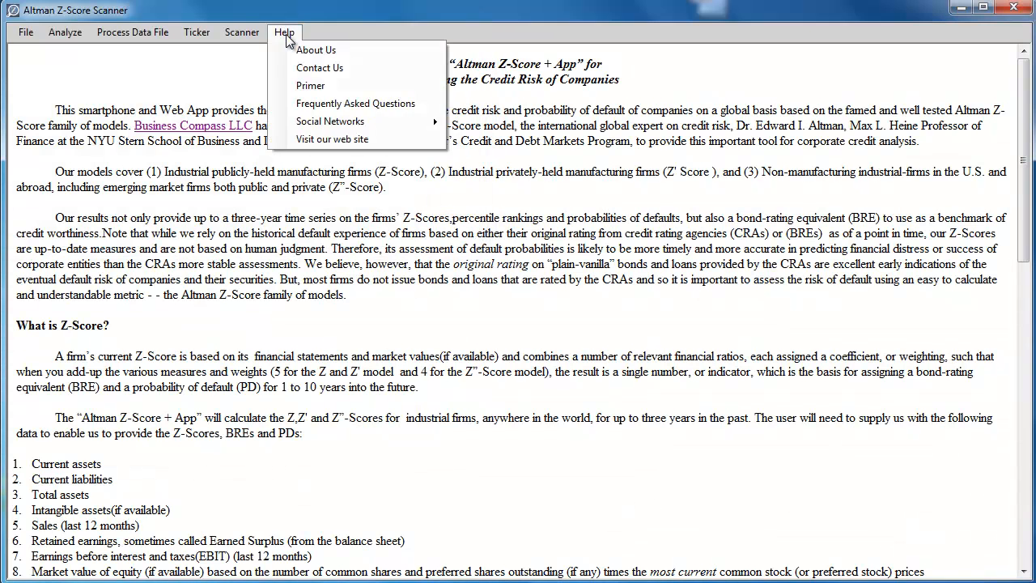
left_click(321, 68)
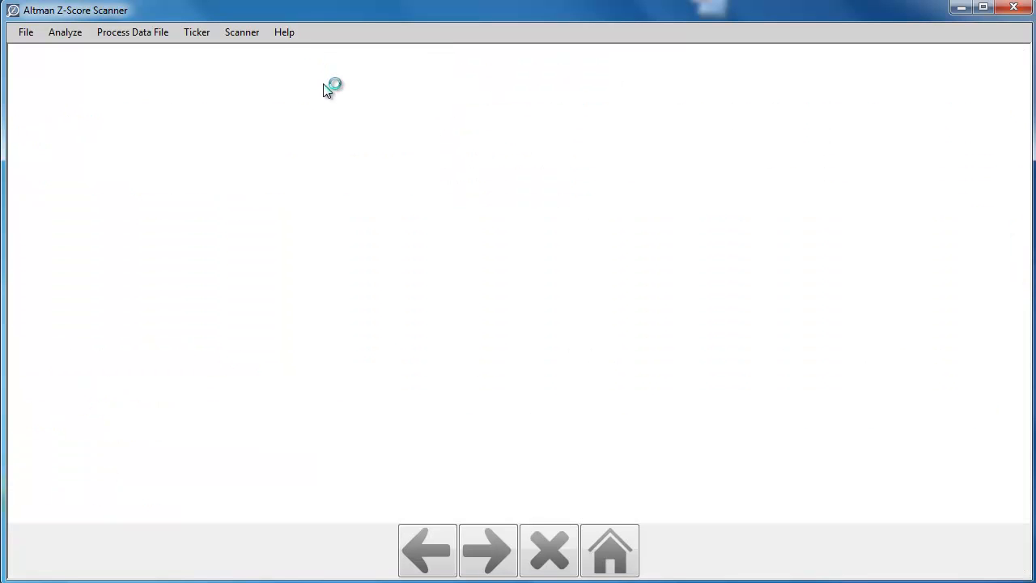
left_click(283, 34)
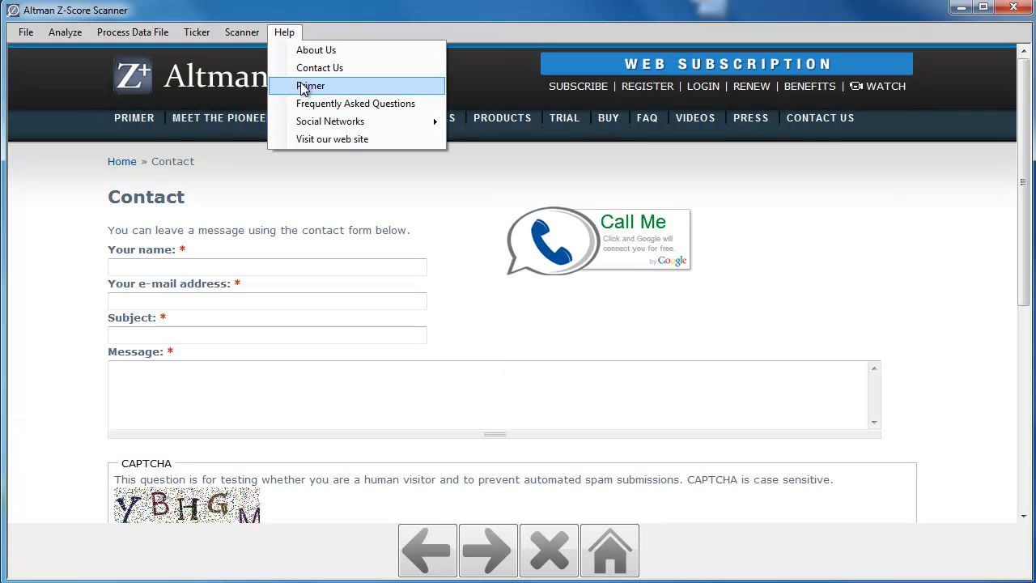
left_click(315, 111)
scroll(441, 194, "down", 2)
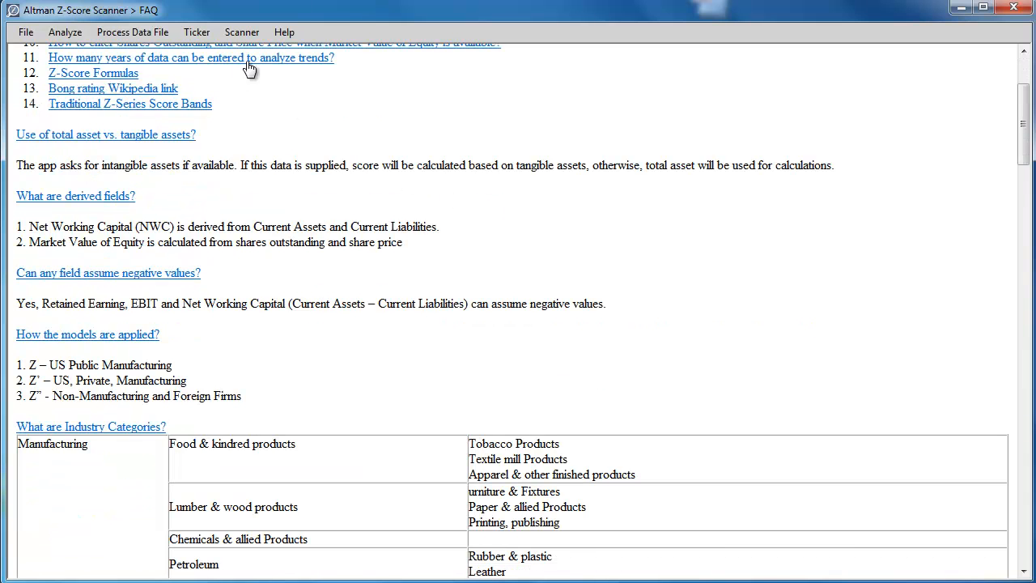
Step: Open the Altman Z-Score+ web site from the help options
left_click(285, 33)
mouse_move(328, 121)
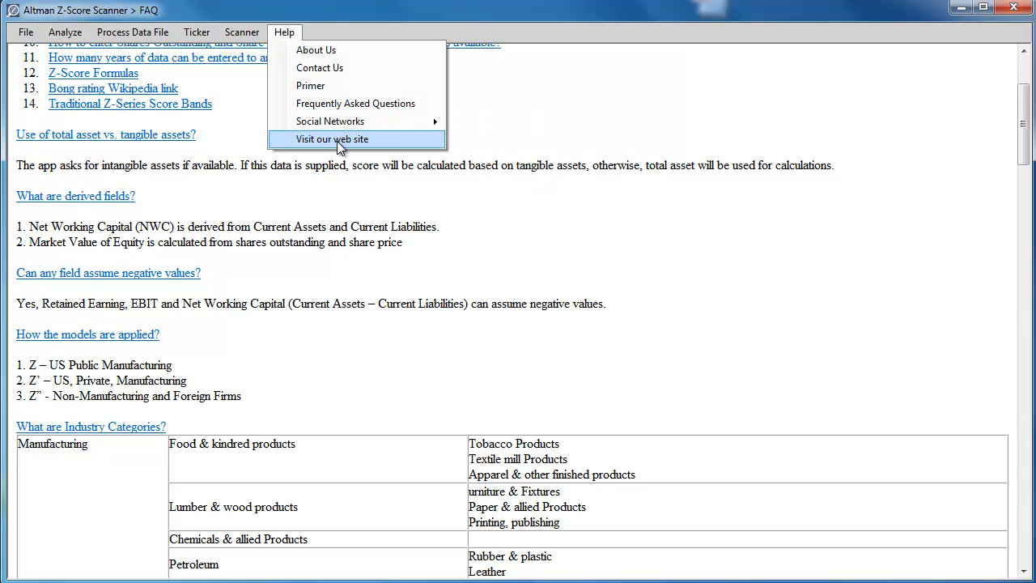
left_click(337, 139)
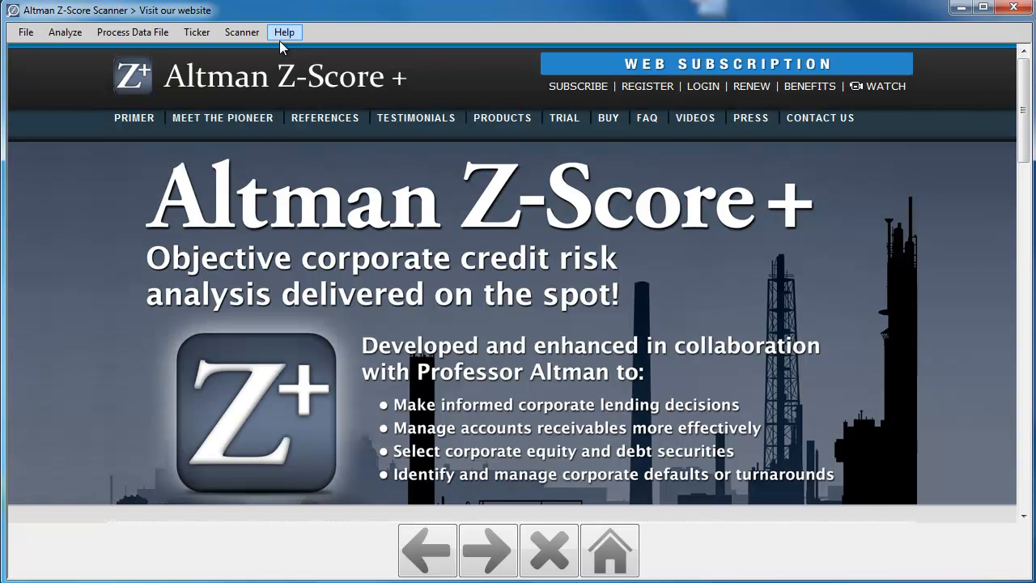
Step: Examine the available social network links and close the list without choosing one
left_click(280, 42)
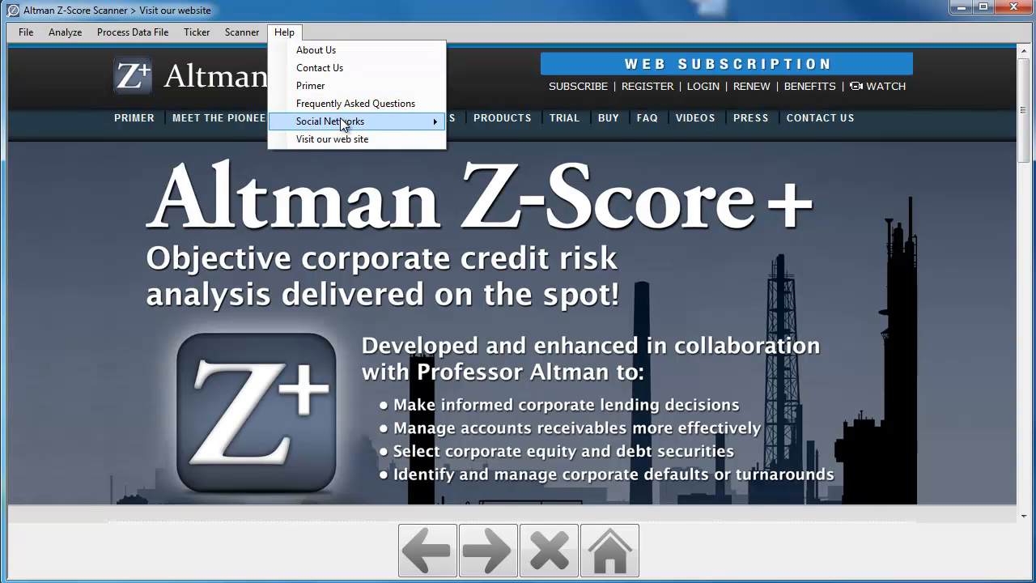
mouse_move(344, 123)
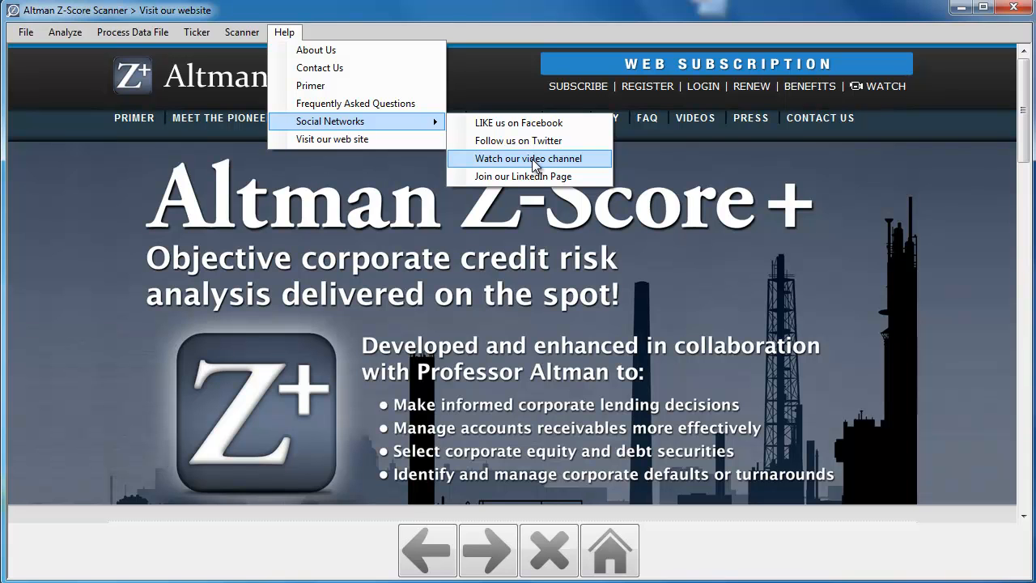
left_click(774, 243)
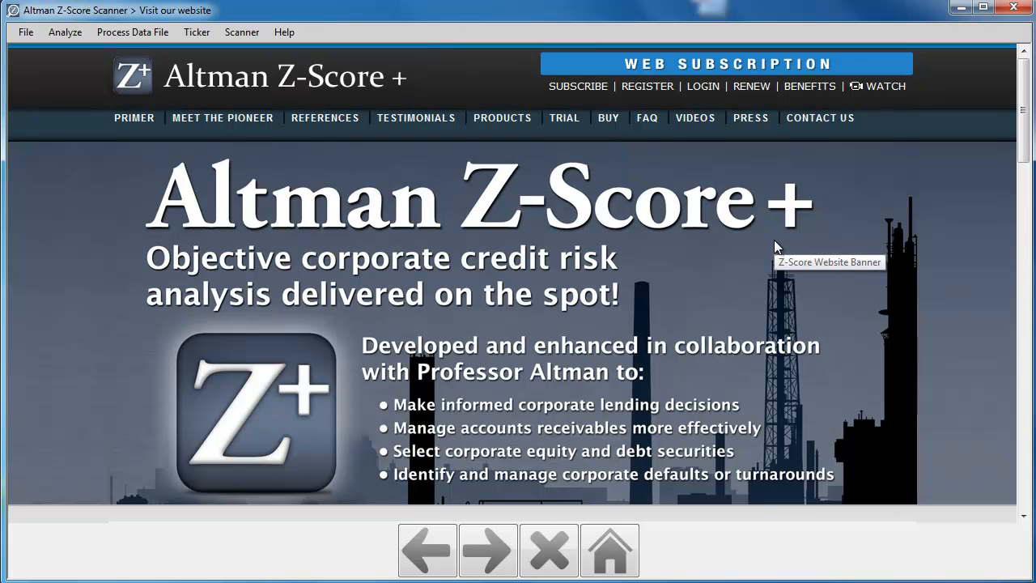